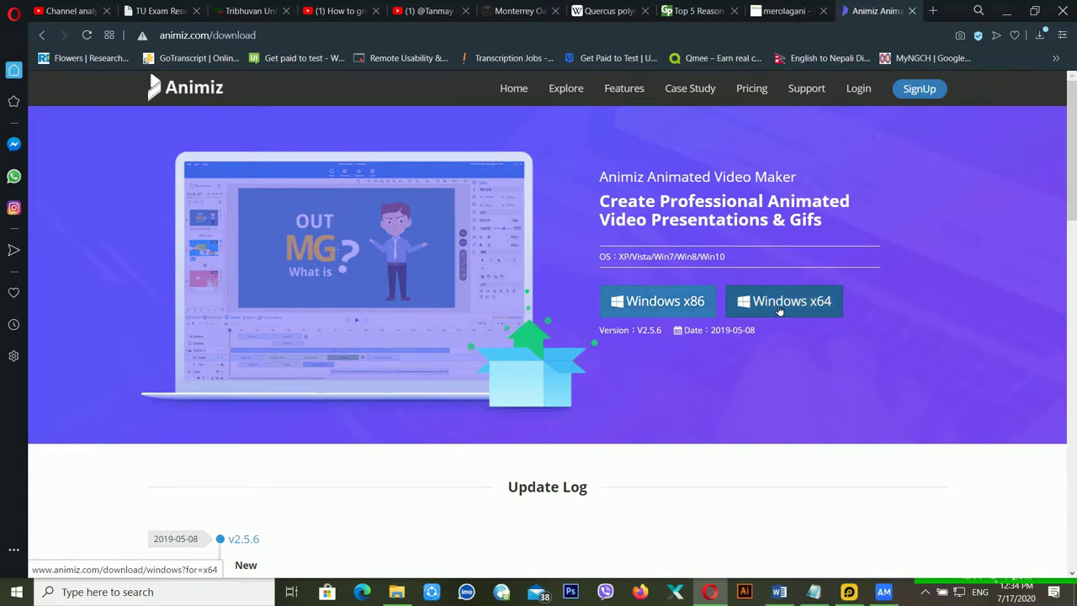
- Scroll down and back up through the Animiz download page to review it
scroll(779, 310, down, 2)
scroll(775, 306, up, 2)
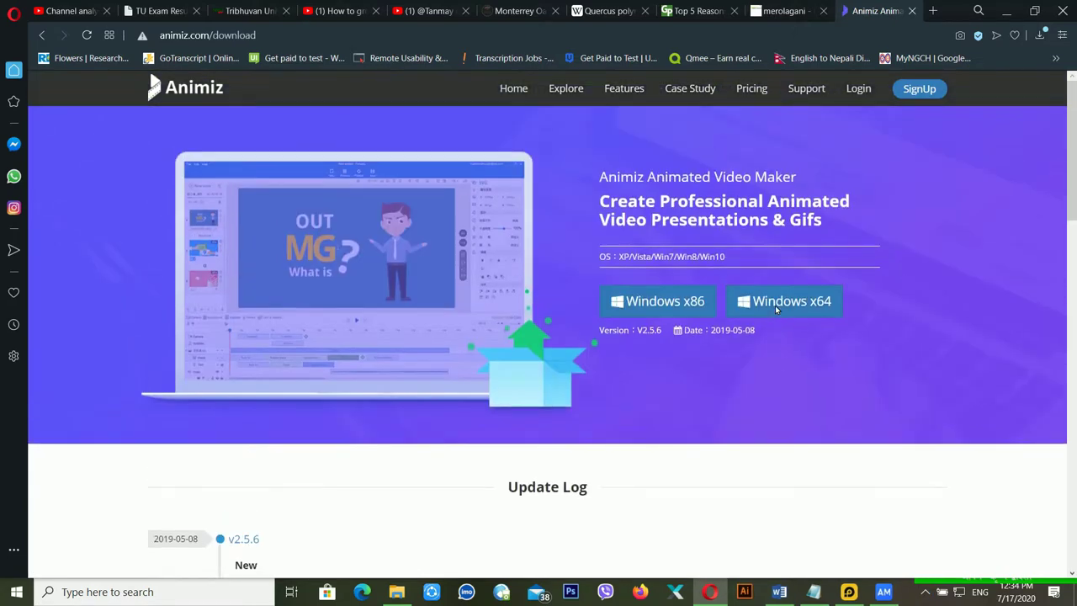
scroll(765, 313, down, 3)
scroll(765, 313, up, 3)
- Open Features and scroll through its Easy-to-use, Infinite Customization and Drag-and-drop sections
click(626, 88)
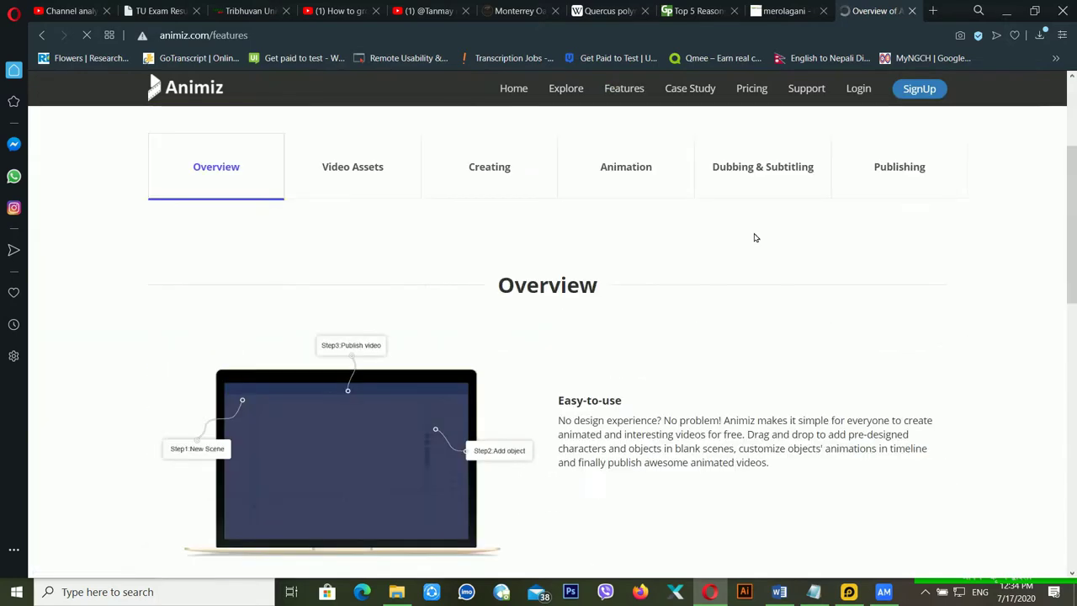
scroll(755, 238, down, 6)
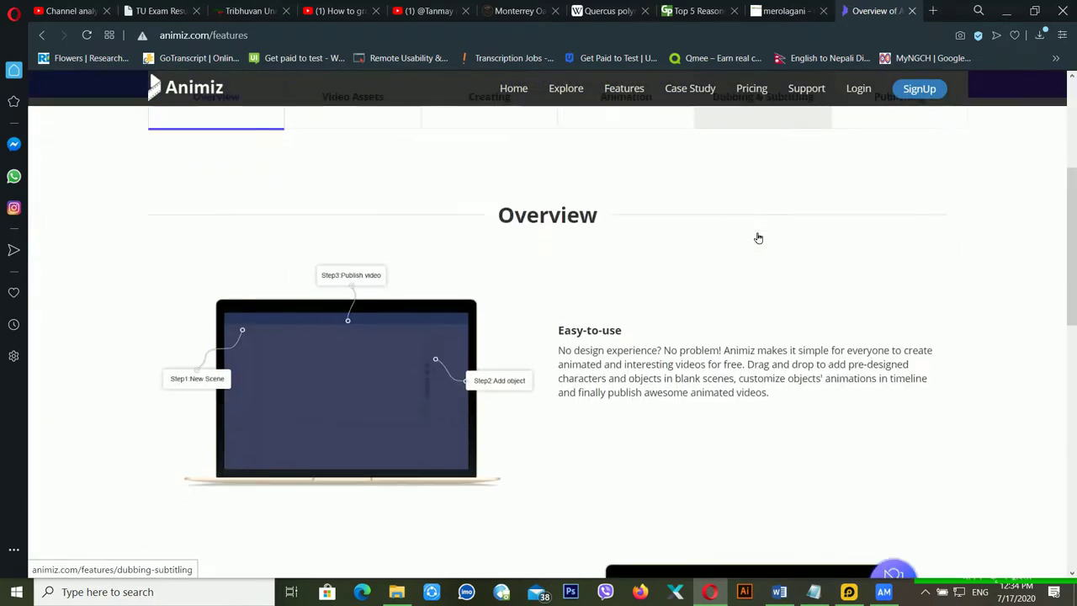
scroll(755, 238, up, 3)
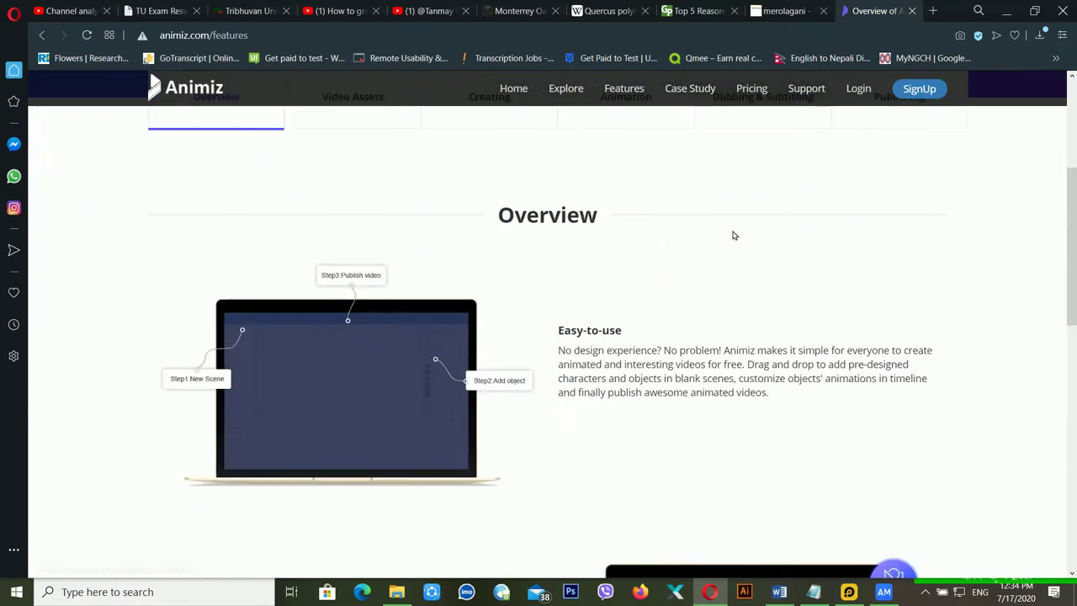
scroll(733, 236, down, 6)
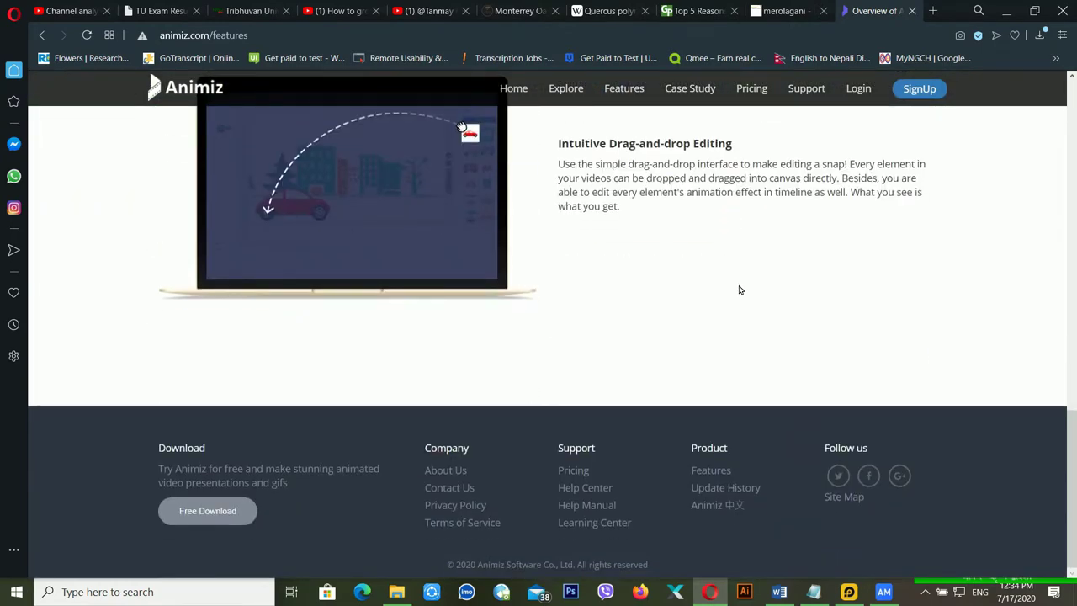
scroll(738, 286, up, 2)
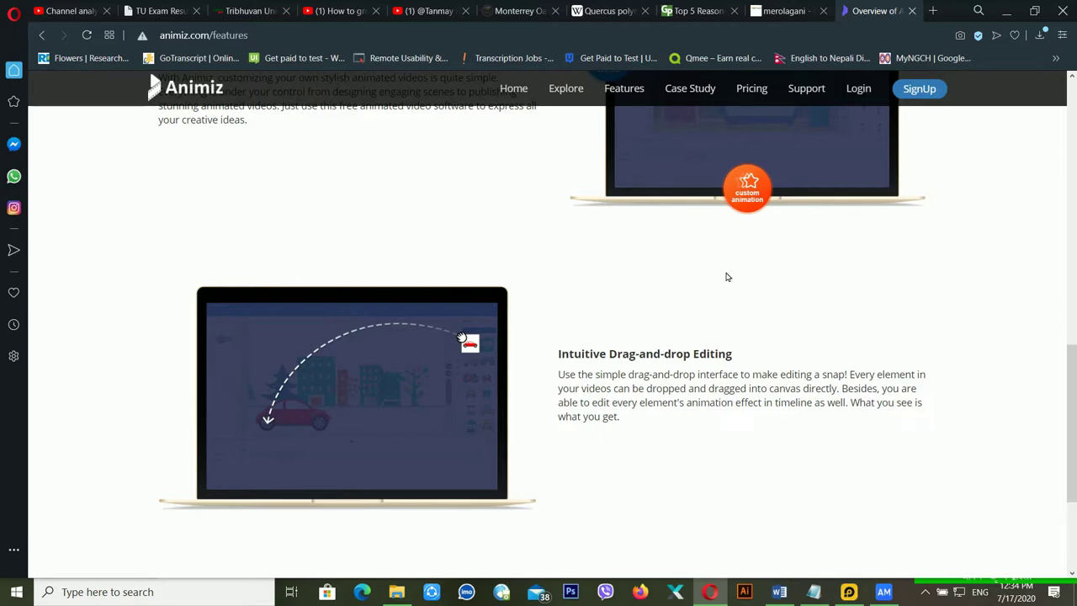
scroll(728, 277, up, 3)
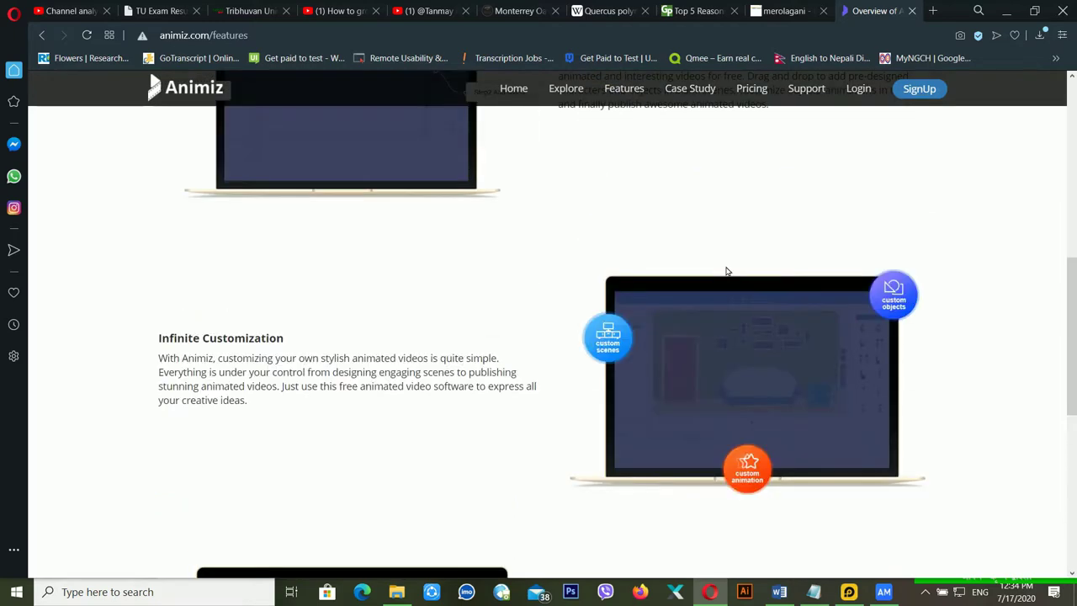
scroll(727, 271, up, 5)
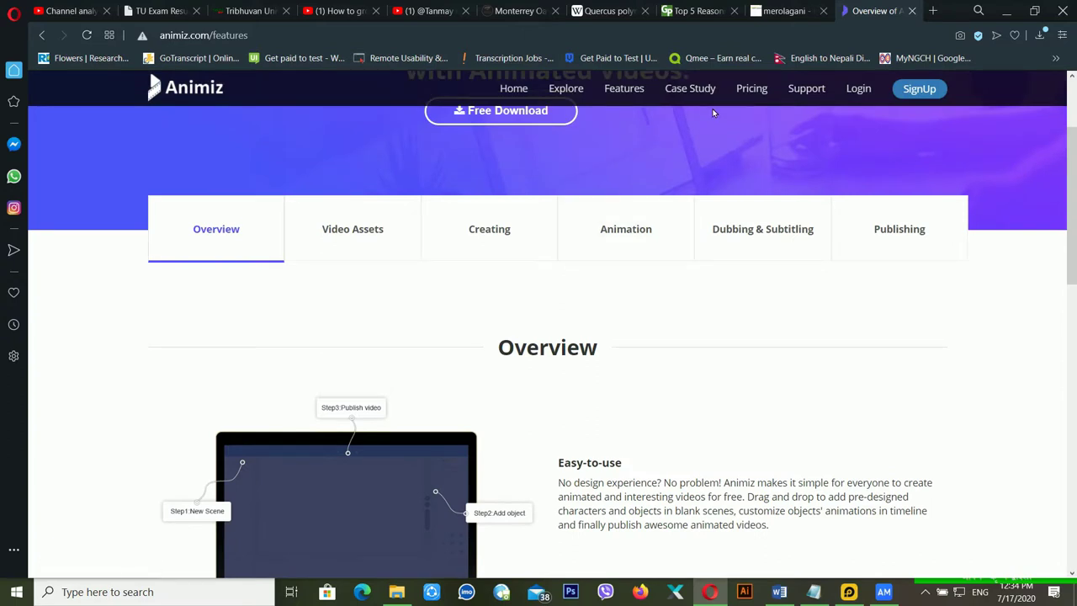
- Open Pricing and compare the Free, Standard, Professional and Enterprise plans
click(742, 97)
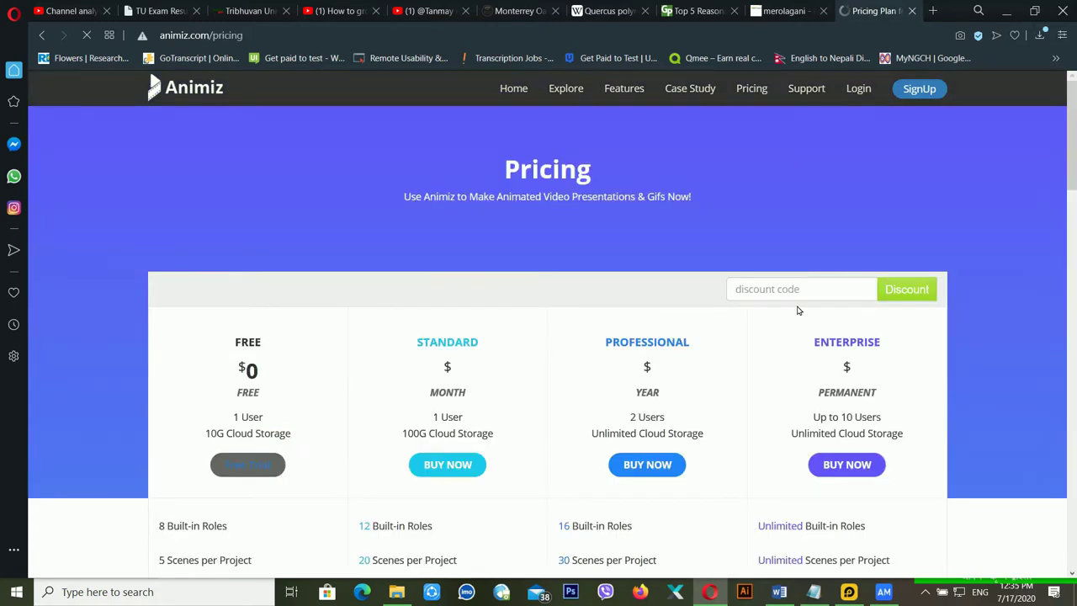
scroll(799, 311, down, 3)
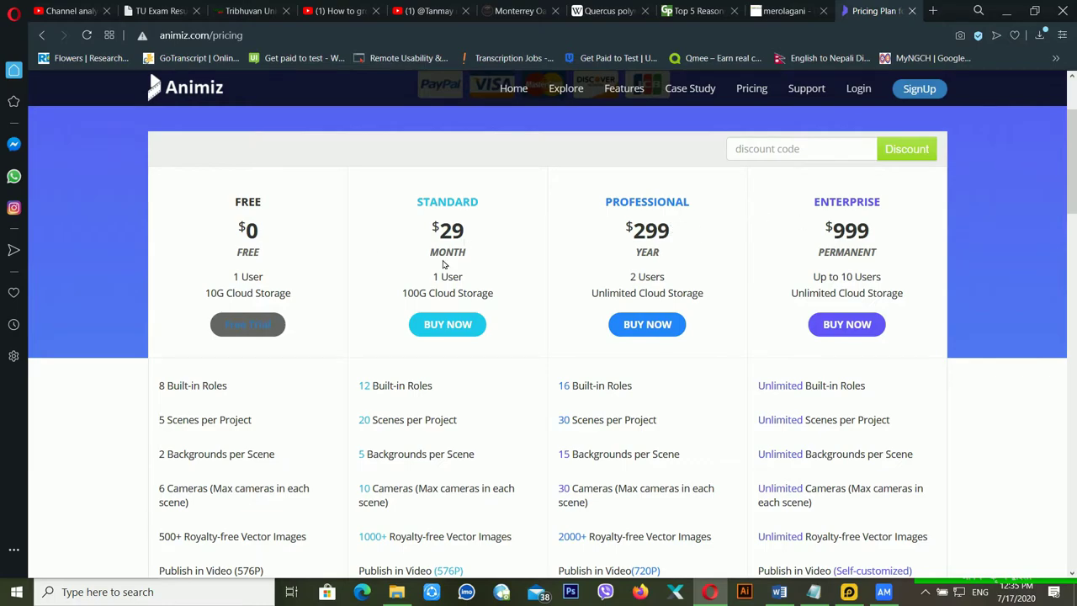
scroll(382, 264, down, 3)
scroll(385, 264, up, 5)
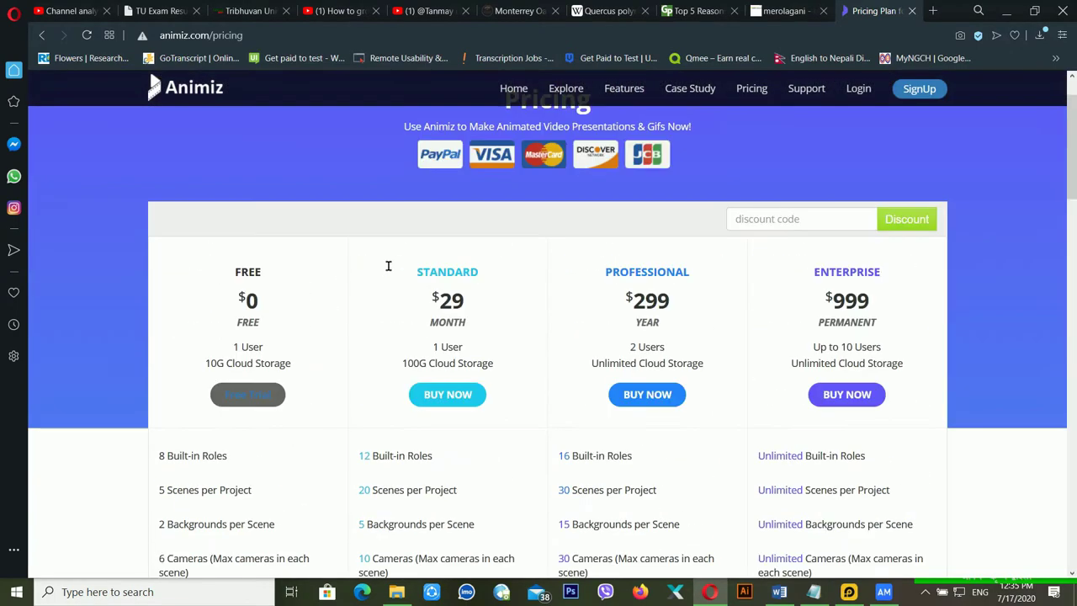
scroll(284, 361, down, 2)
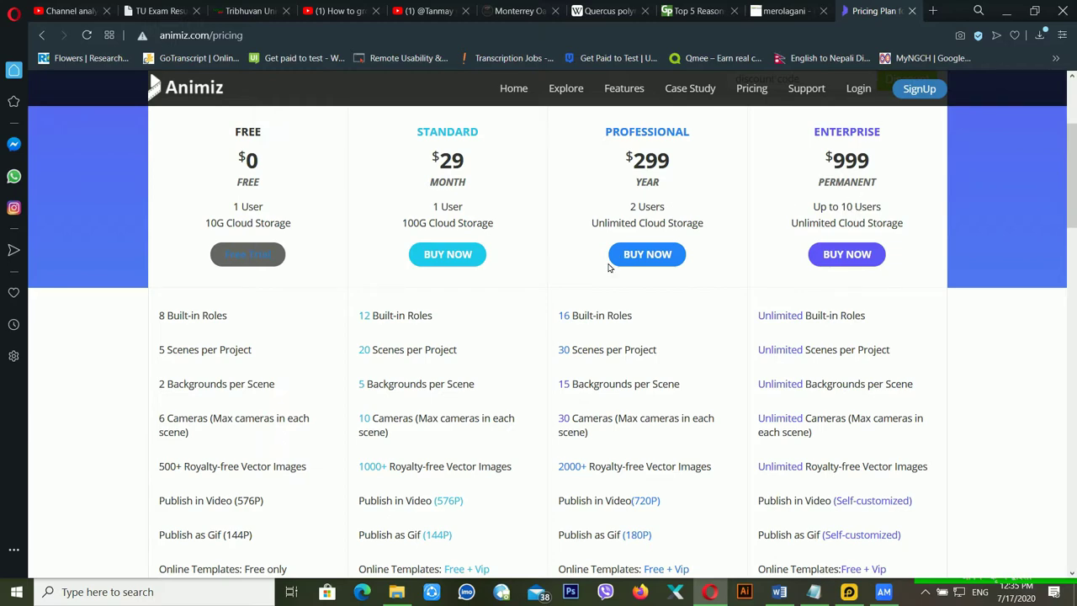
scroll(609, 267, down, 2)
scroll(752, 277, up, 3)
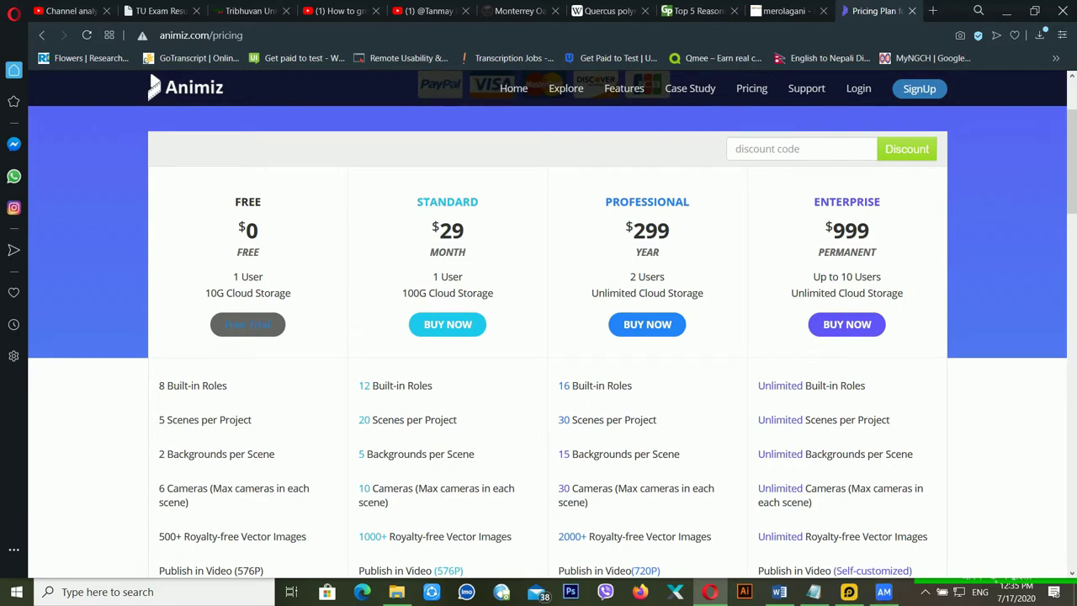
- Briefly bring up the Animiz window, hide it, and return to the Animiz home page
click(884, 592)
click(885, 601)
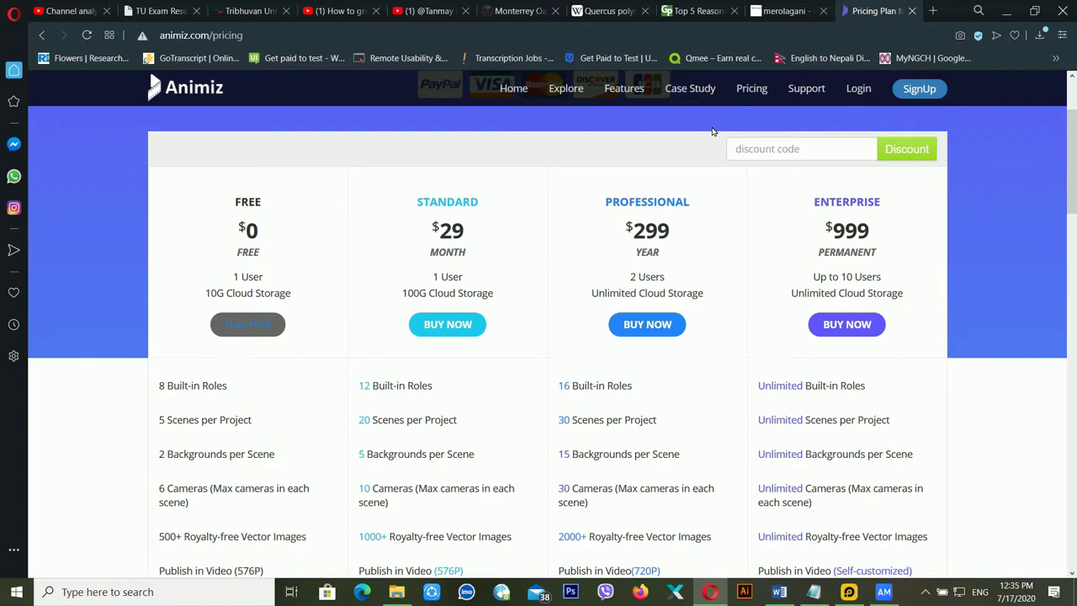
click(508, 93)
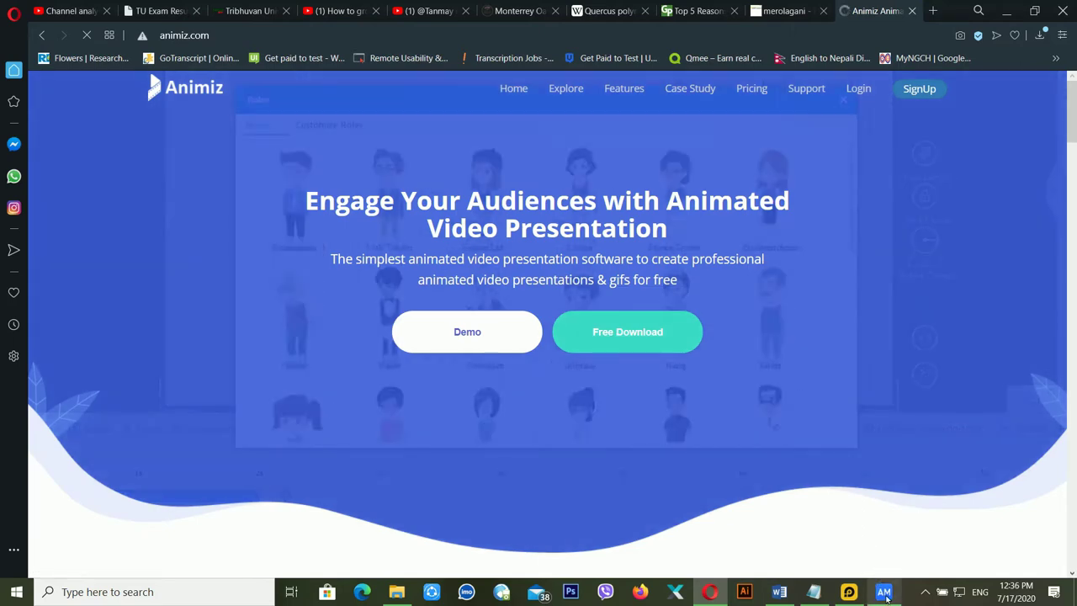
- Bring the Animiz Animation Maker window to the front from the taskbar
mouse_move(886, 598)
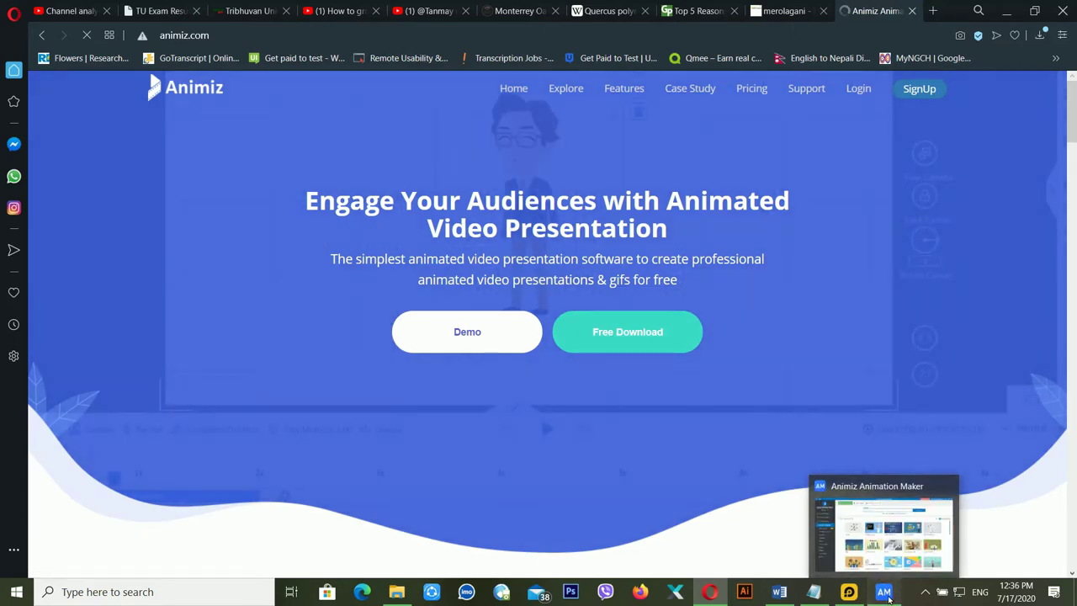
click(882, 595)
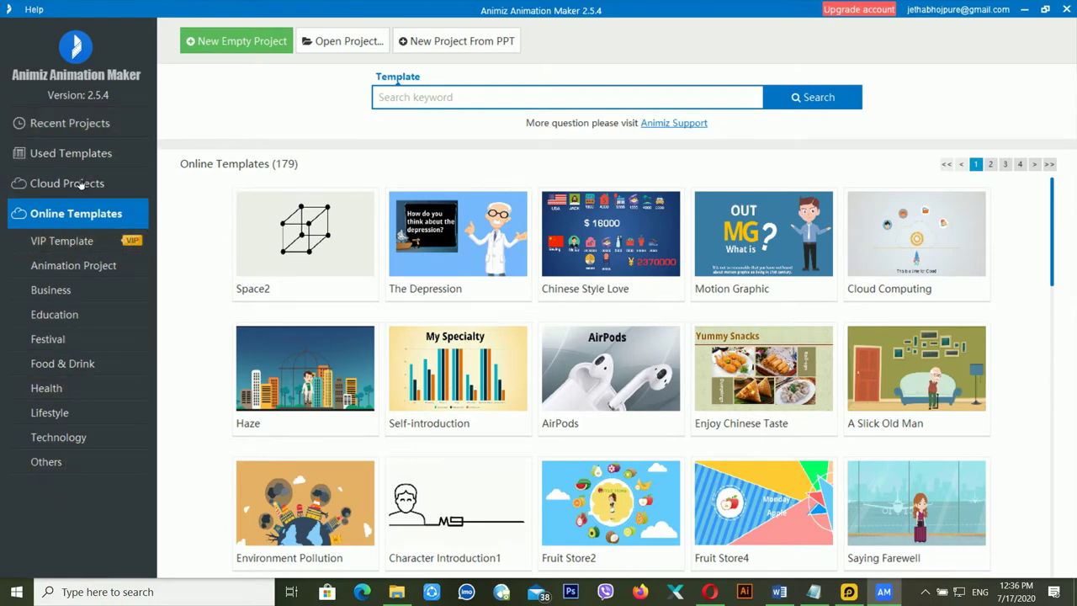
- Create a New Empty Project with a single blank scene
click(243, 53)
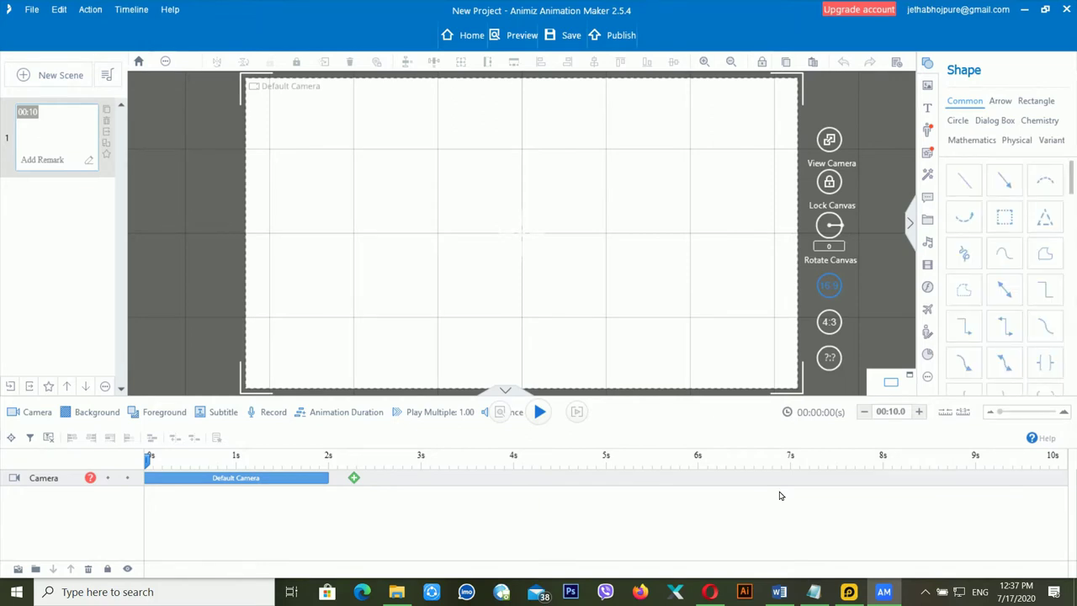
click(711, 592)
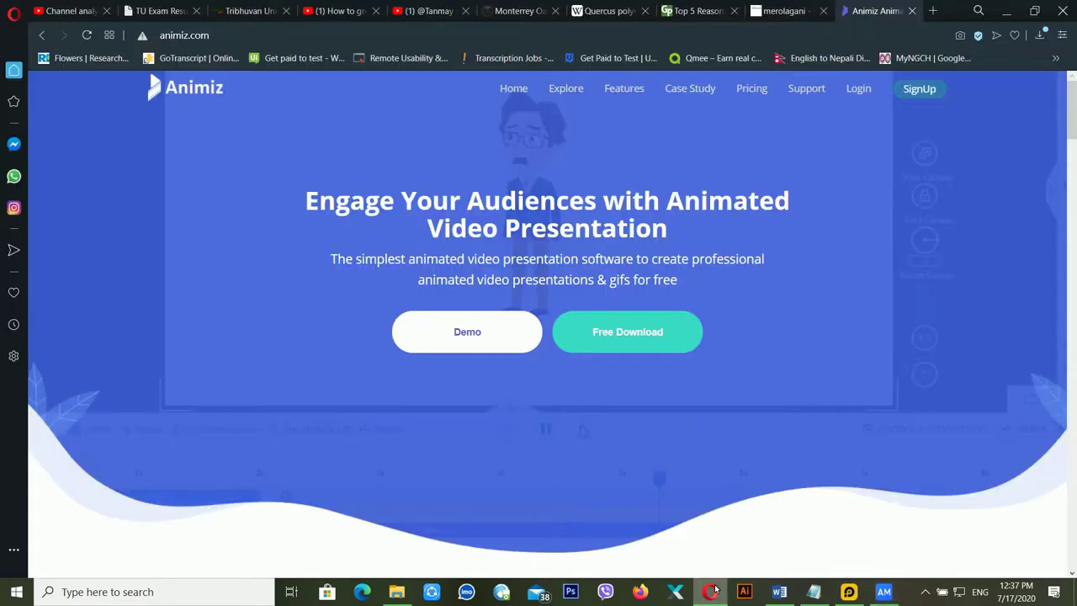
click(643, 336)
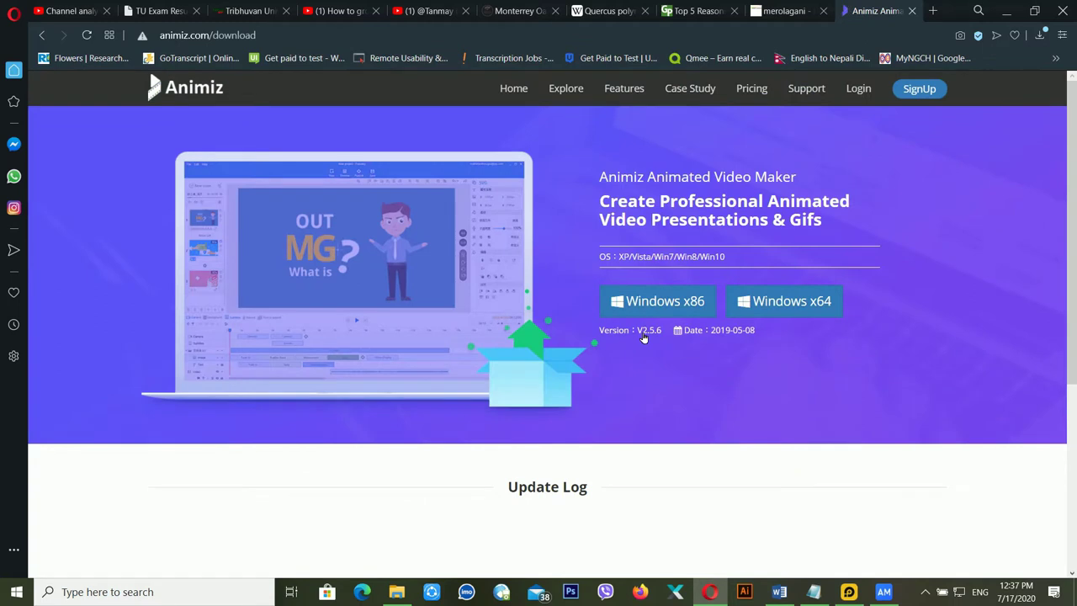
scroll(672, 405, down, 1)
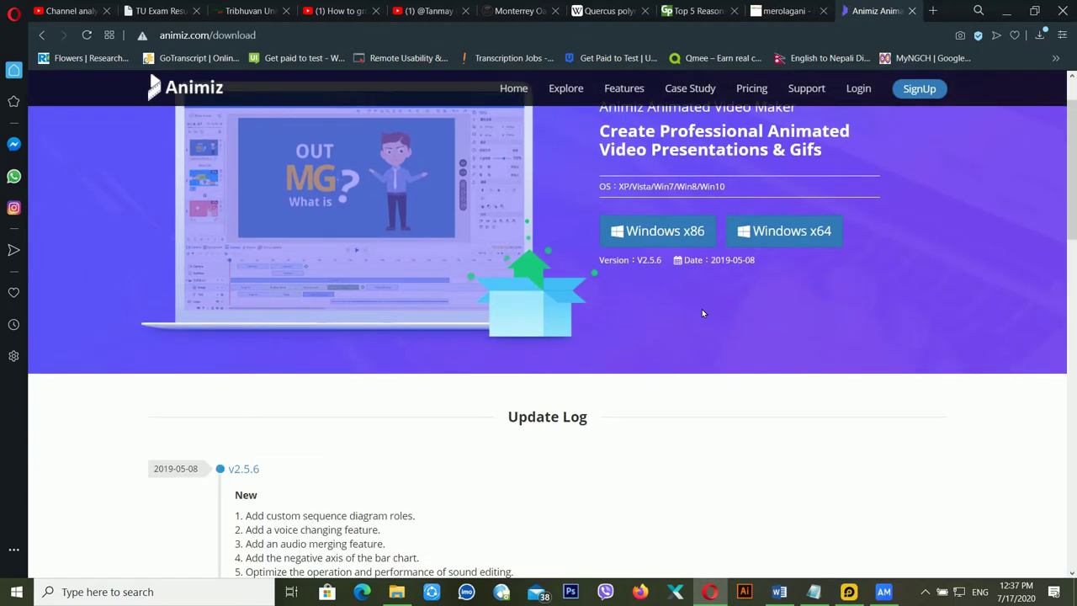
click(849, 591)
click(849, 592)
click(884, 592)
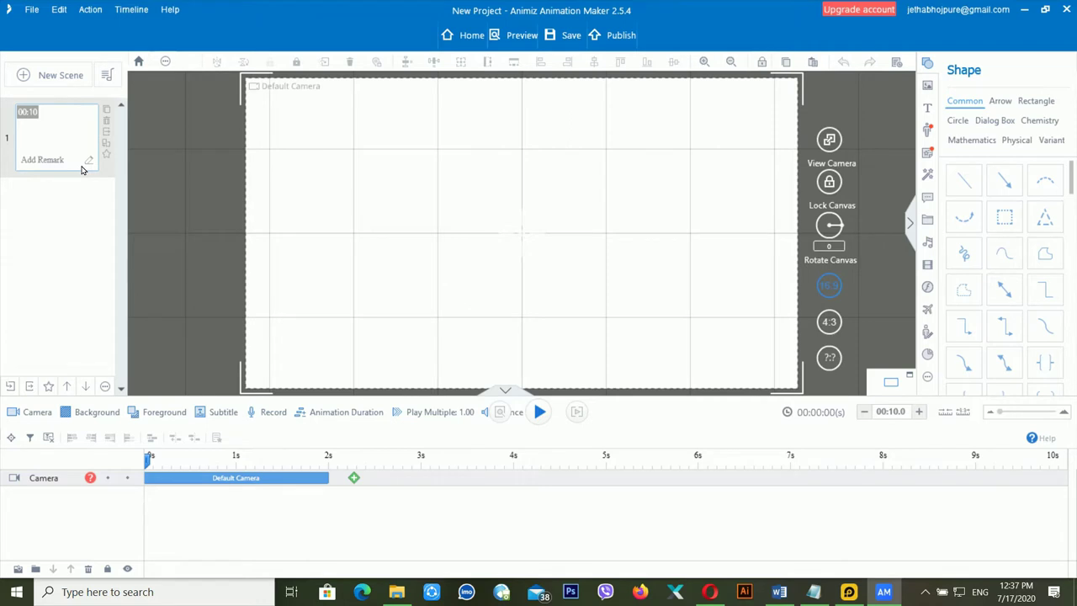
- Add the ready-made animated-circle scene to the project as scene 2
click(64, 77)
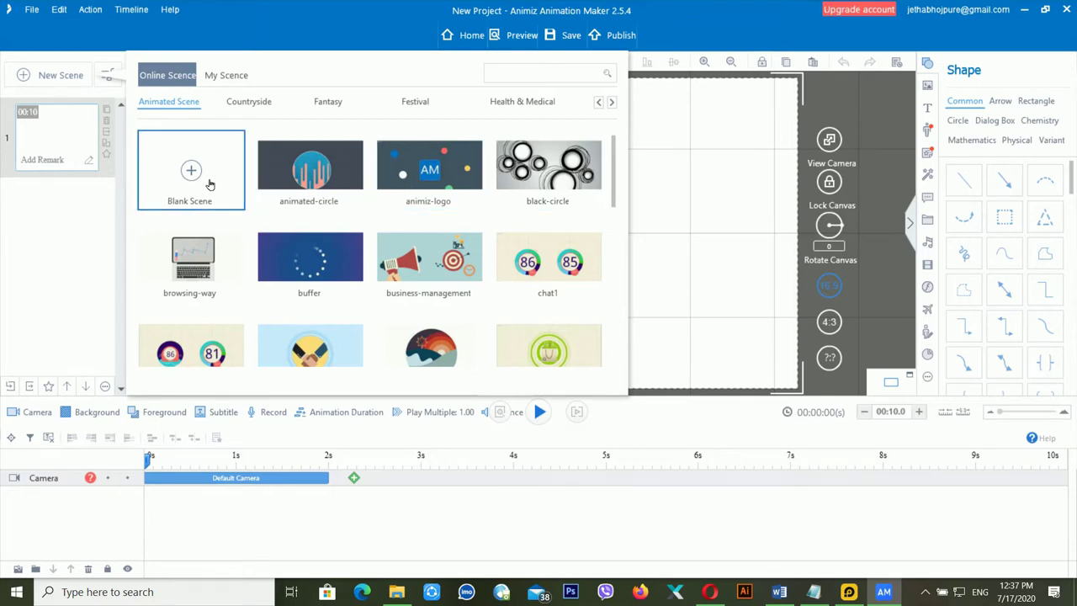
click(317, 174)
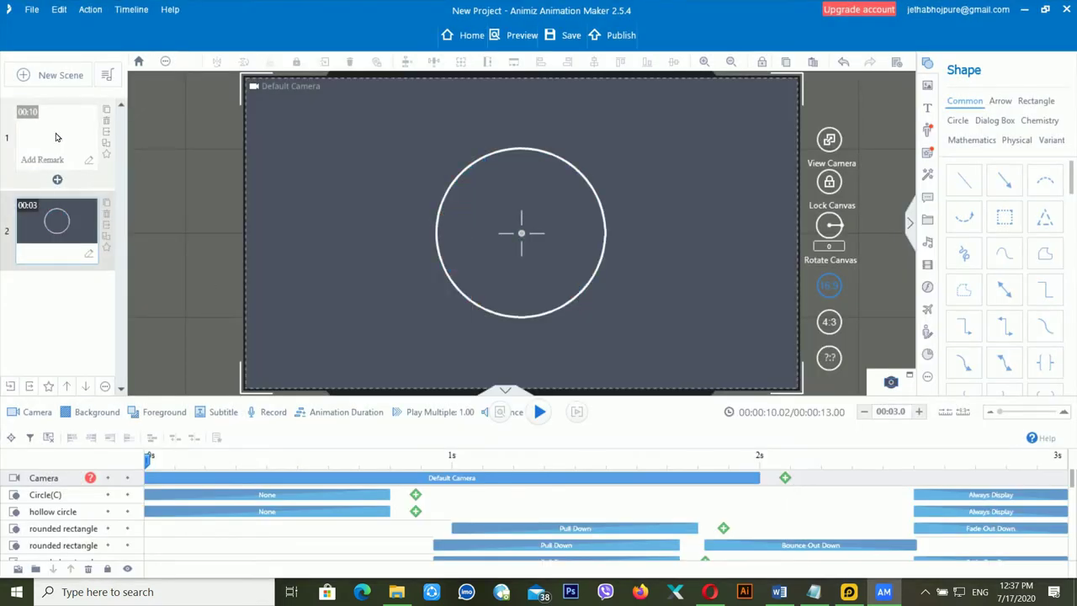
click(75, 85)
click(76, 85)
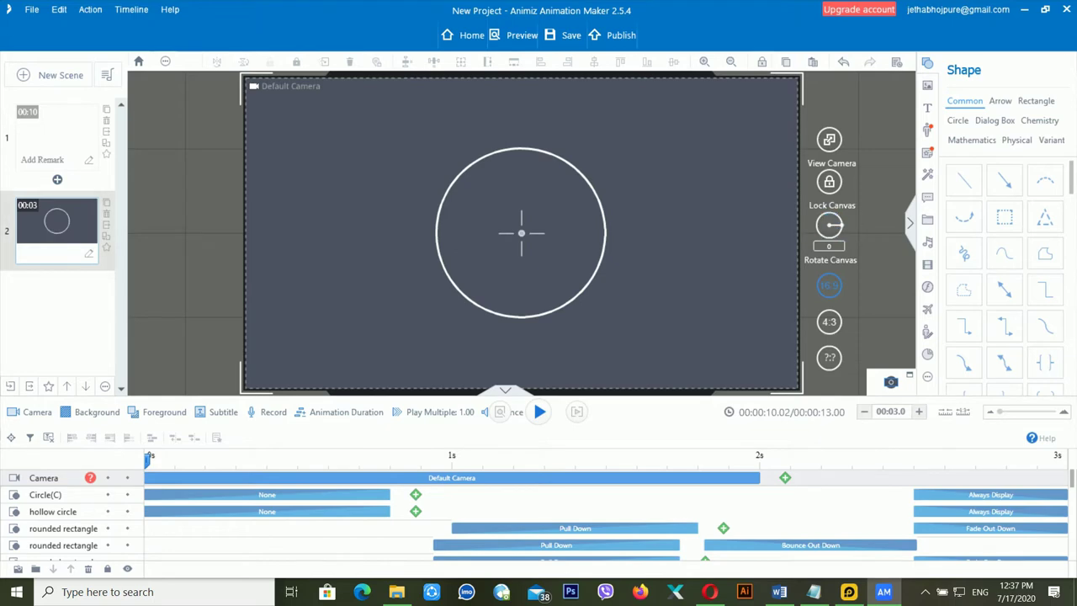
- Compare scenes 1 and 2, then bring up the New Scene template choices
click(78, 151)
click(56, 220)
click(71, 151)
click(66, 217)
click(48, 76)
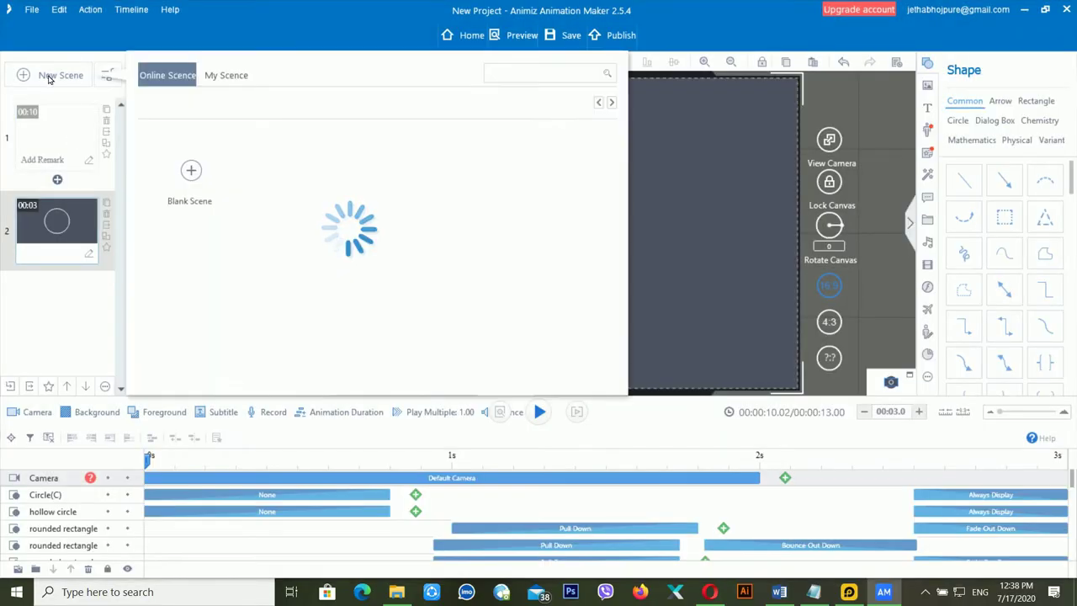
- Add two Blank Scenes as scenes 3 and 4
click(191, 170)
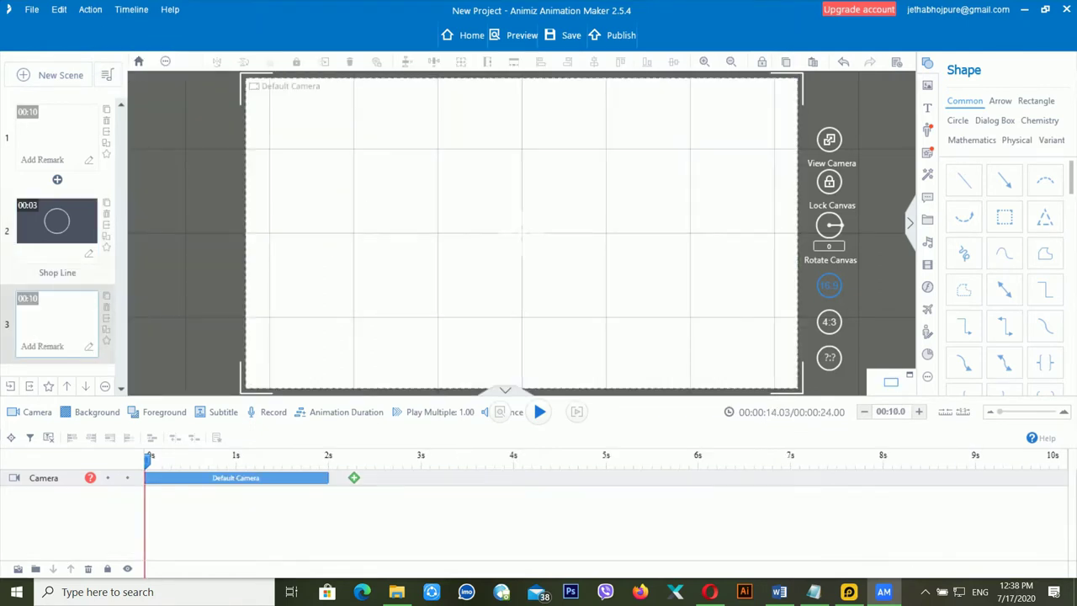
click(46, 76)
click(191, 170)
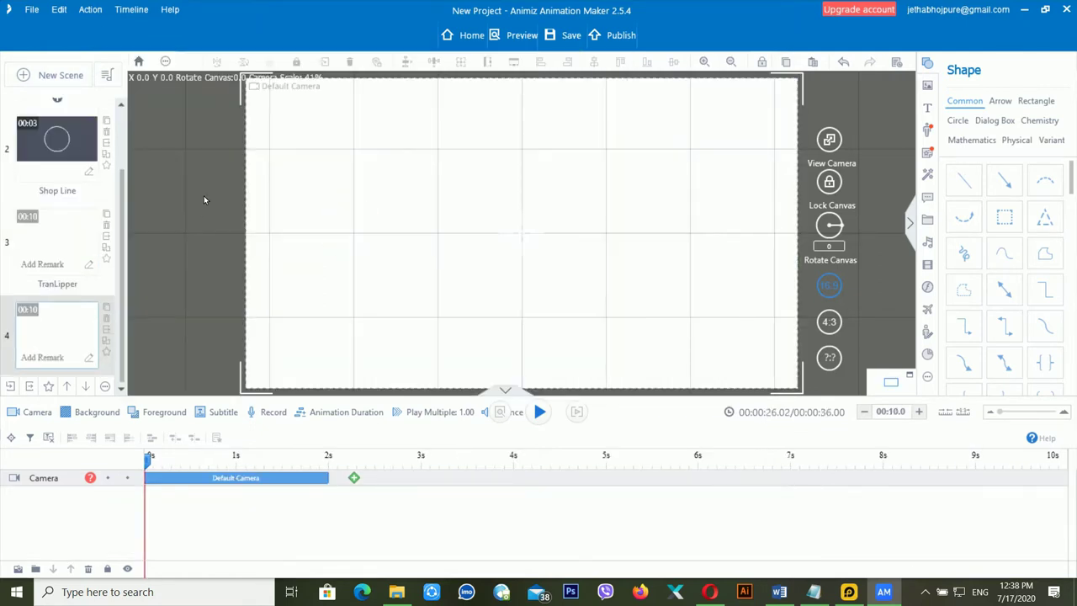
scroll(64, 294, up, 2)
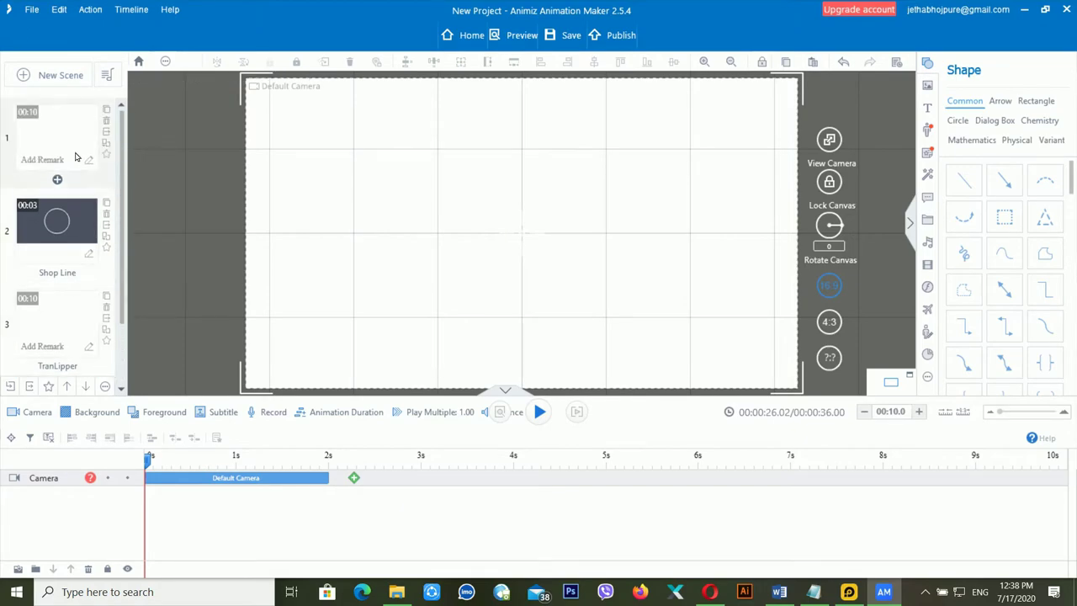
- Give scene 1 the teal-and-sand image background, optimizing the large image
click(75, 157)
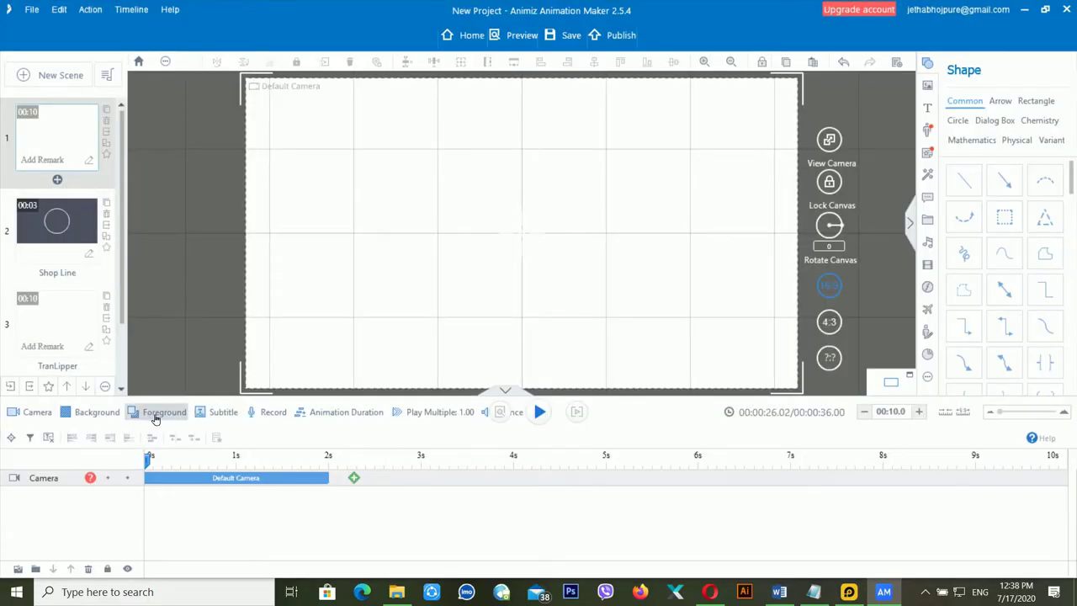
click(108, 416)
click(106, 415)
click(95, 412)
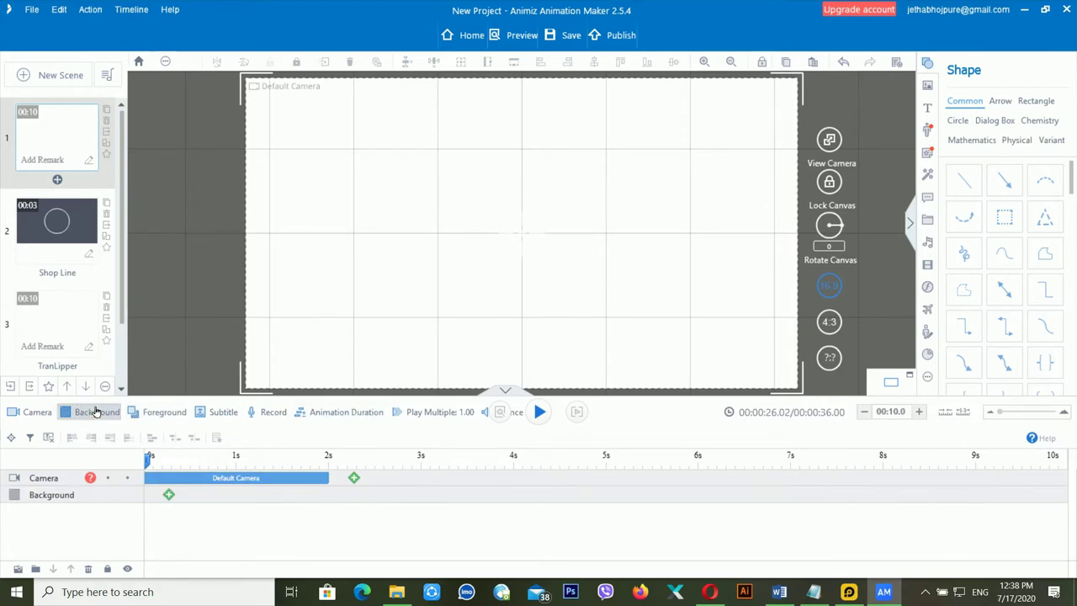
double_click(168, 496)
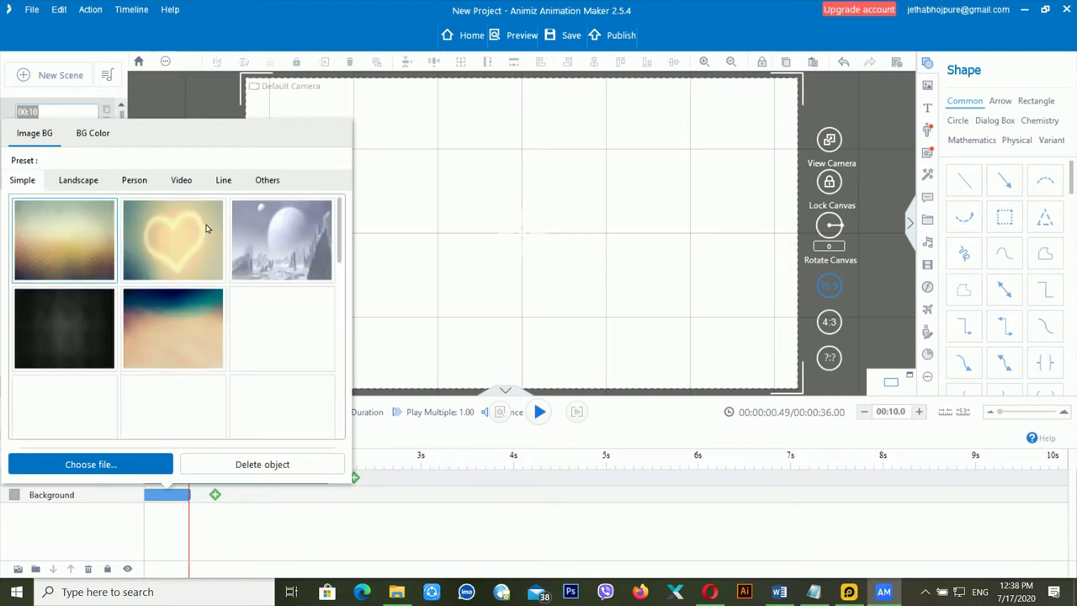
click(159, 329)
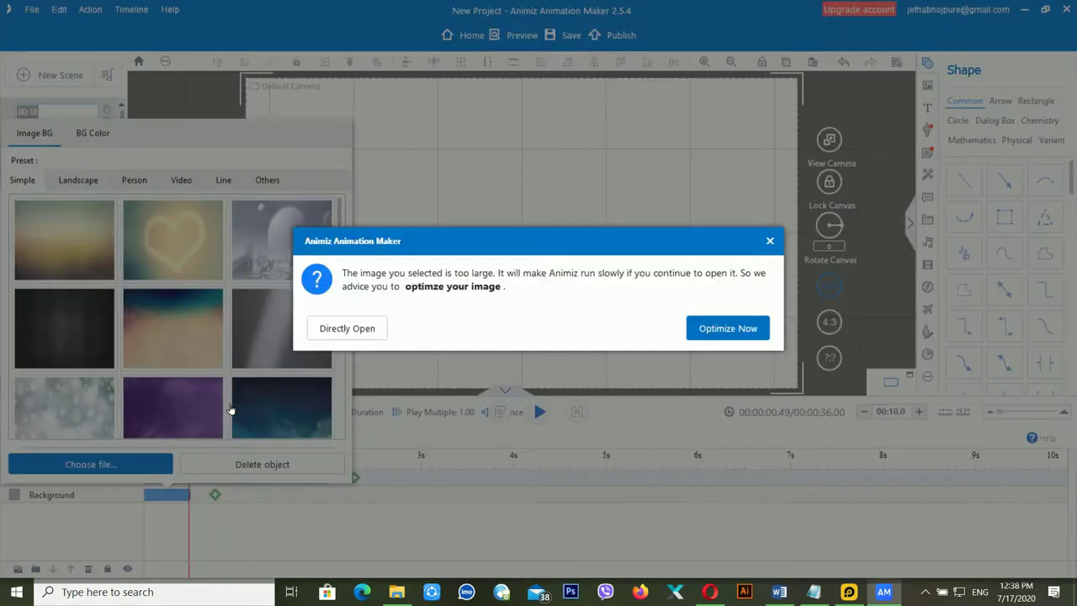
click(743, 328)
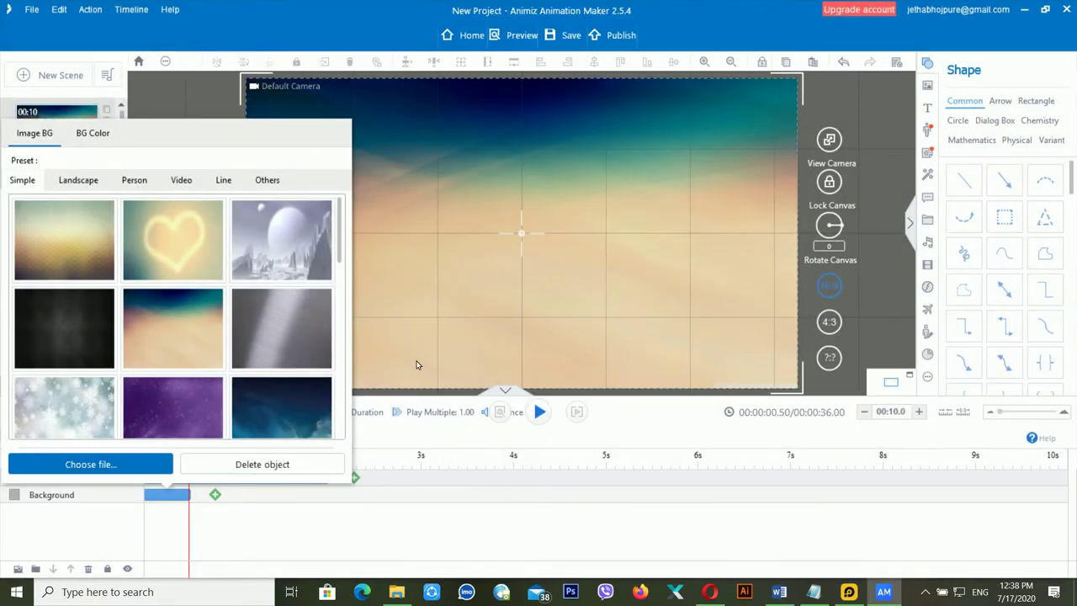
click(435, 258)
- Keep scene 2's Shop Line transition and move on to scene 3
click(67, 269)
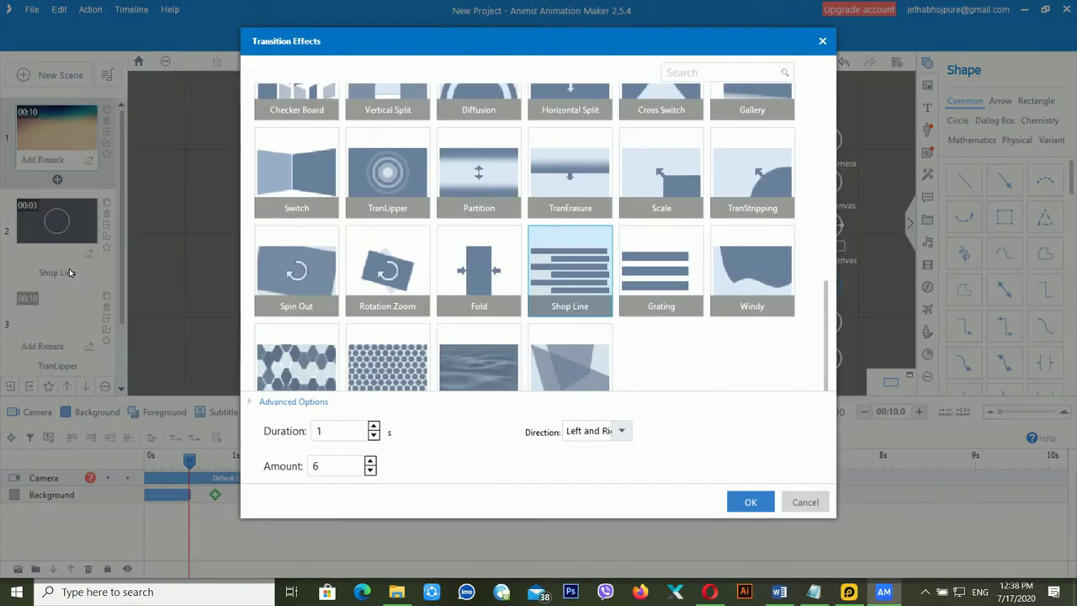
click(750, 517)
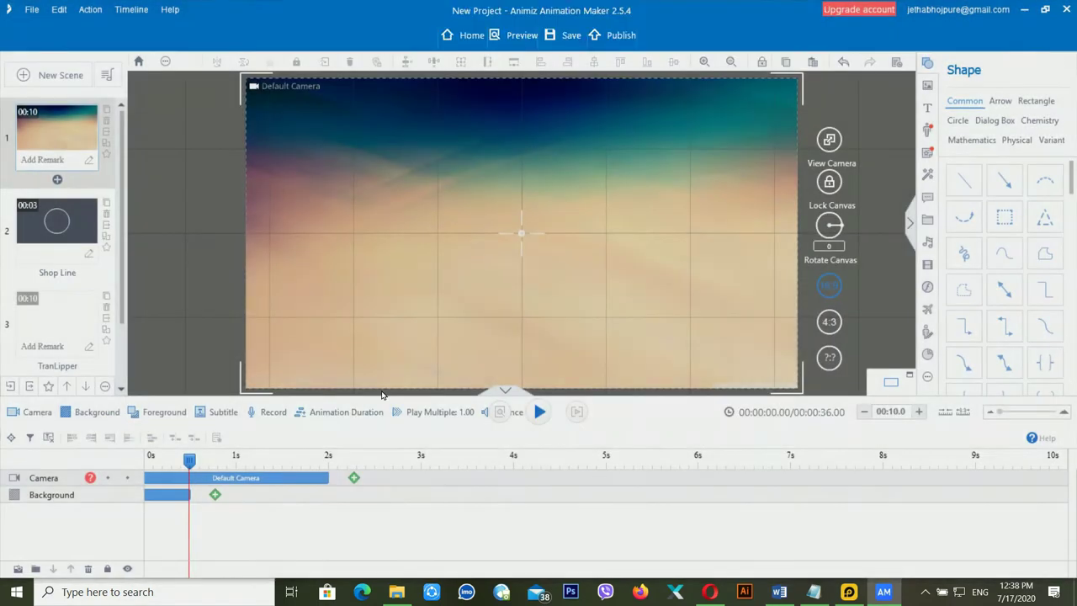
click(69, 306)
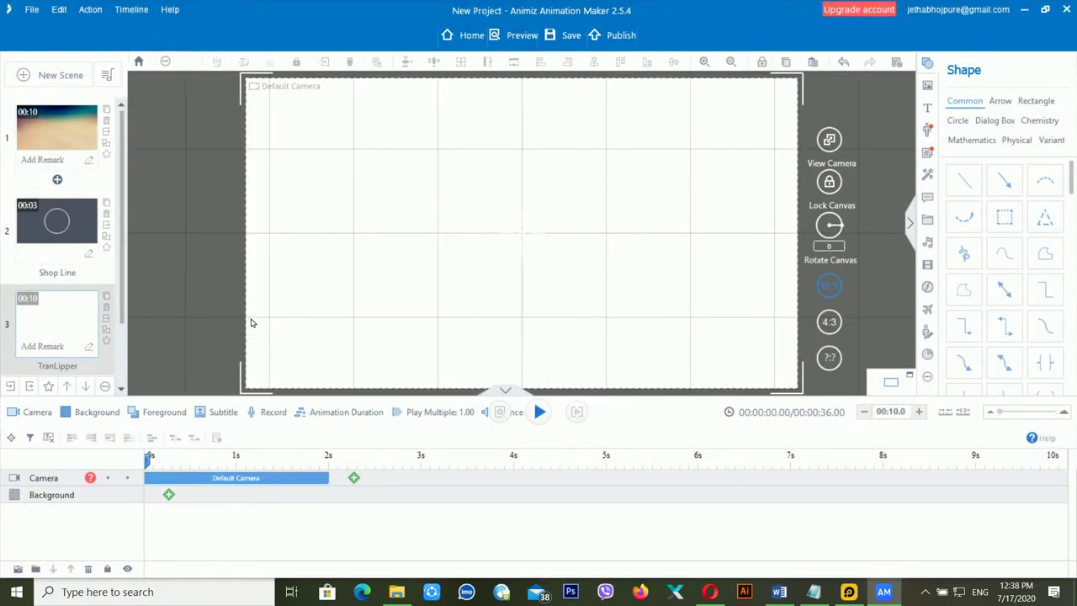
- Apply the starry night-sky image to scene 3's background track, optimizing the large image
click(95, 417)
click(95, 415)
click(170, 496)
click(175, 301)
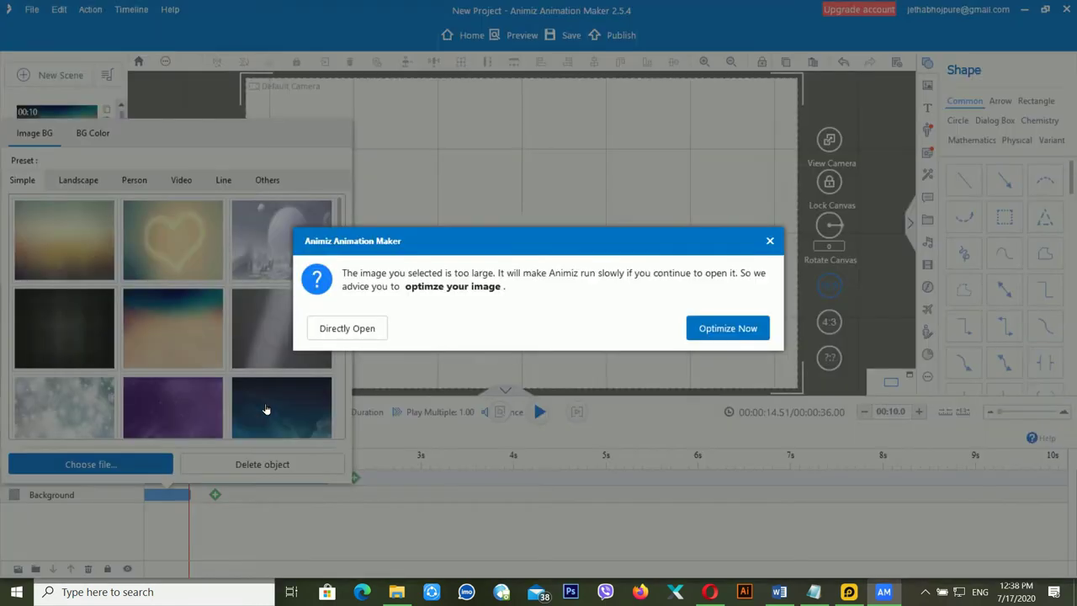
click(708, 329)
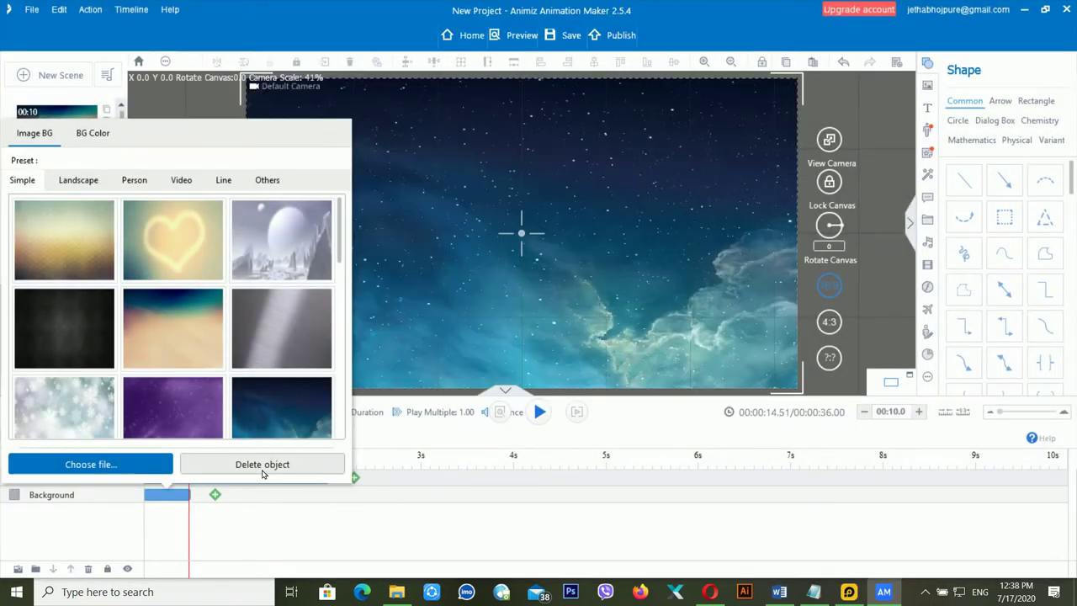
click(446, 242)
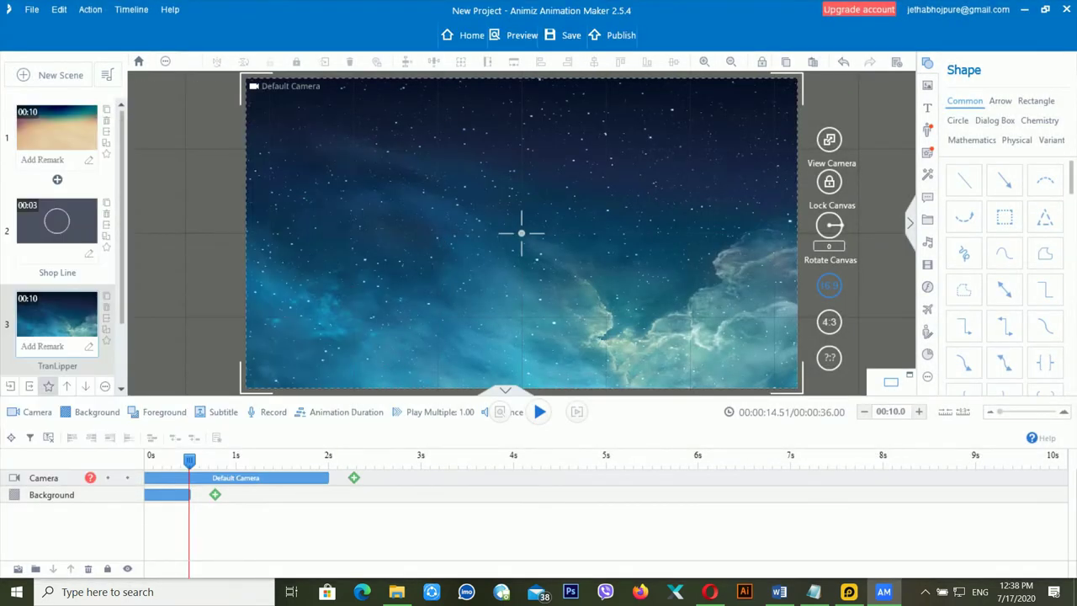
scroll(110, 301, down, 1)
click(69, 352)
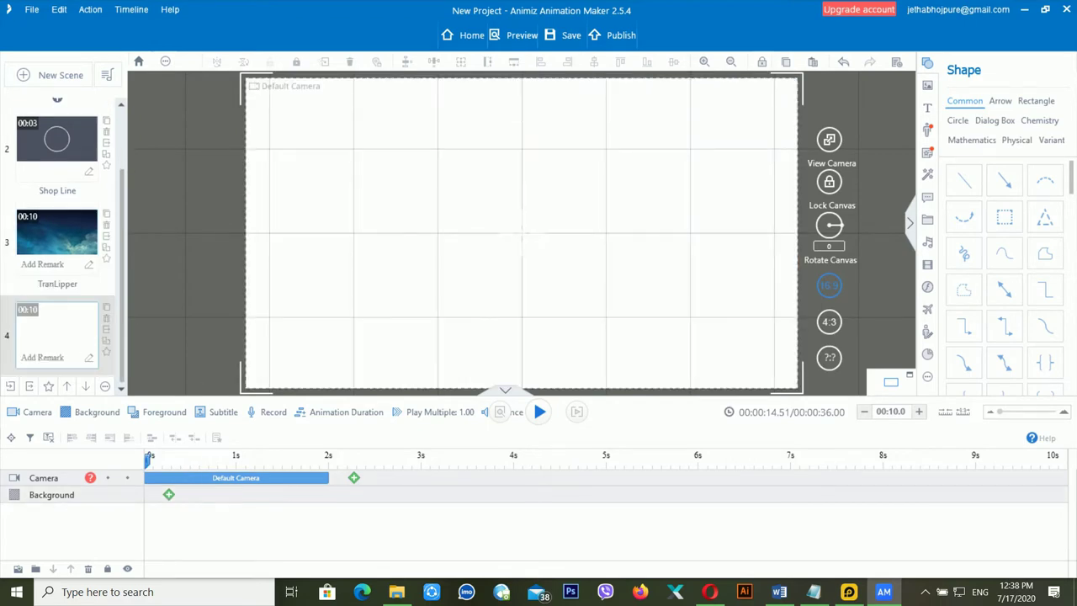
- Apply the golden brushed-metal image as scene 4's background, optimizing the large image
click(169, 498)
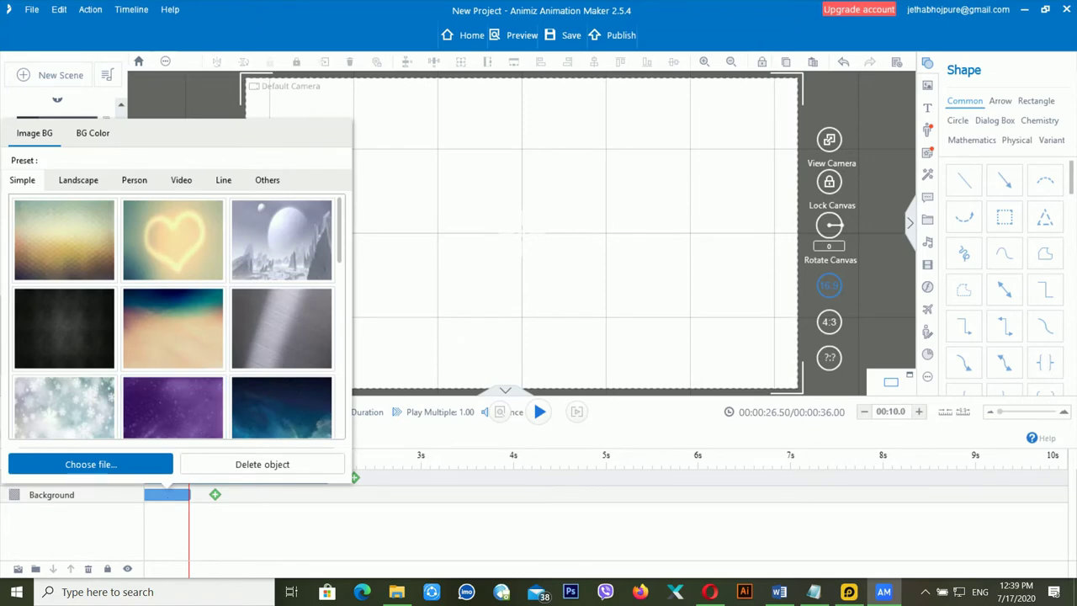
scroll(74, 360, down, 2)
click(74, 360)
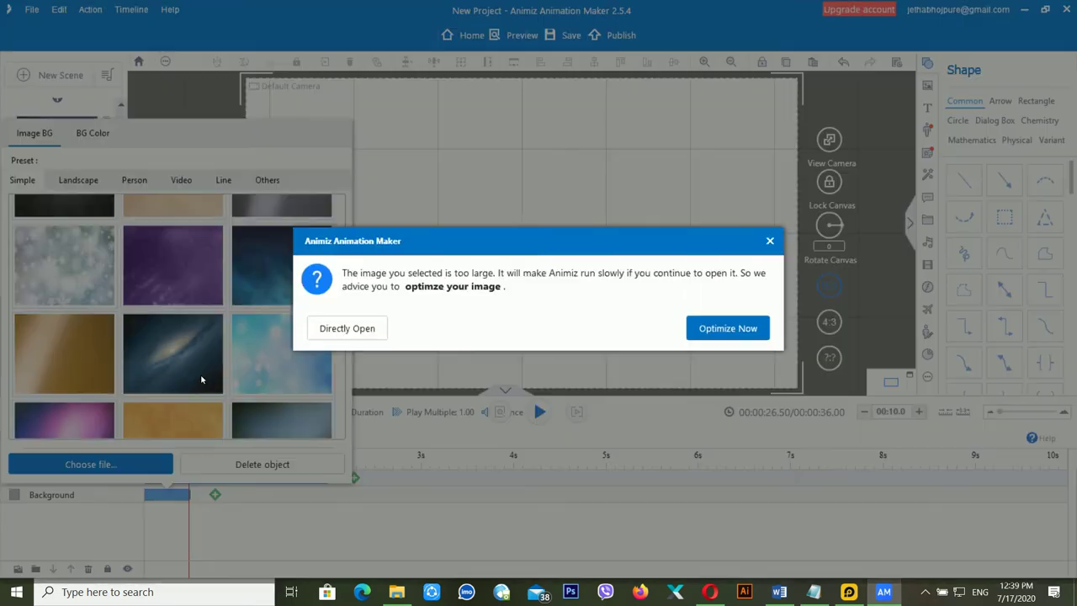
click(745, 336)
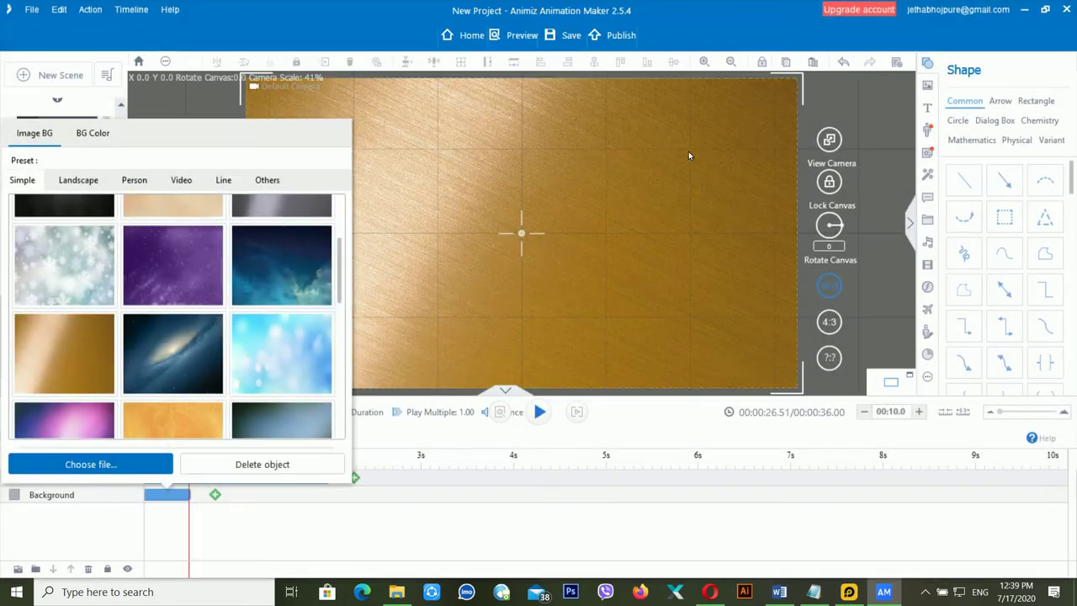
click(419, 135)
click(70, 231)
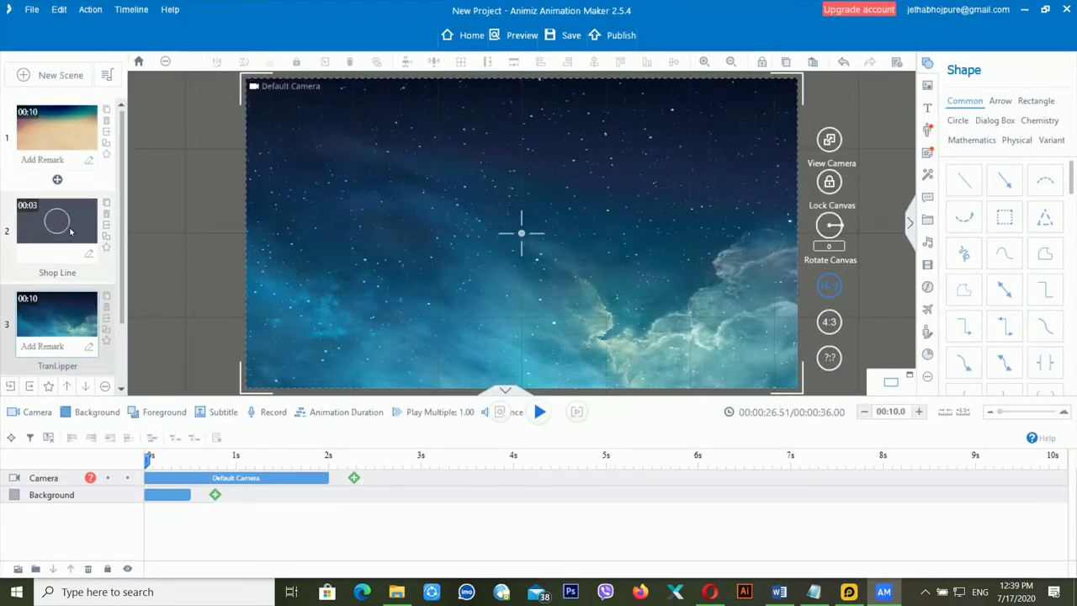
scroll(72, 263, down, 2)
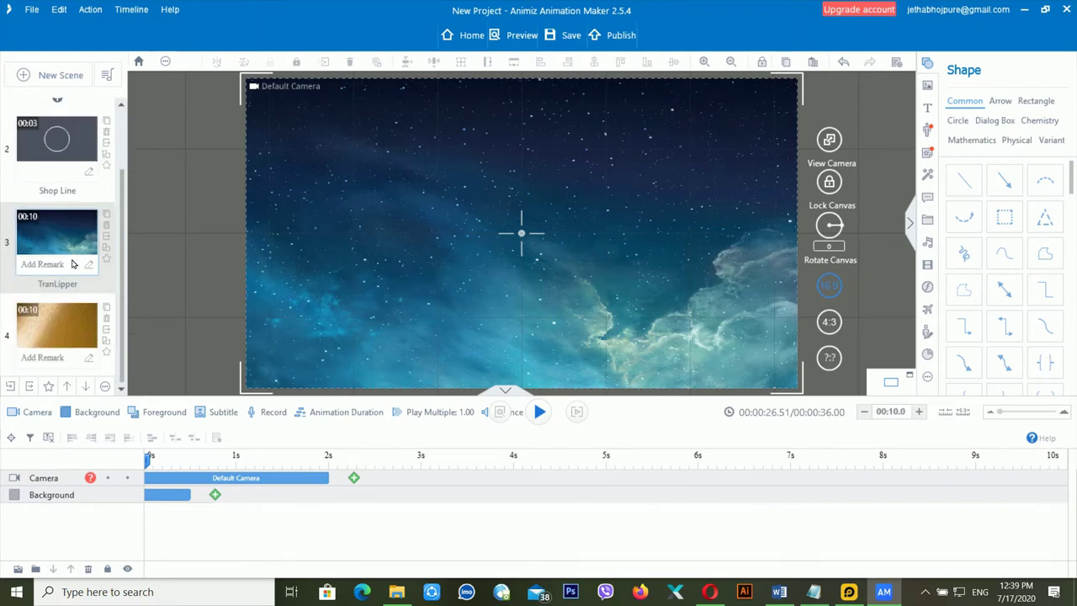
scroll(72, 264, up, 2)
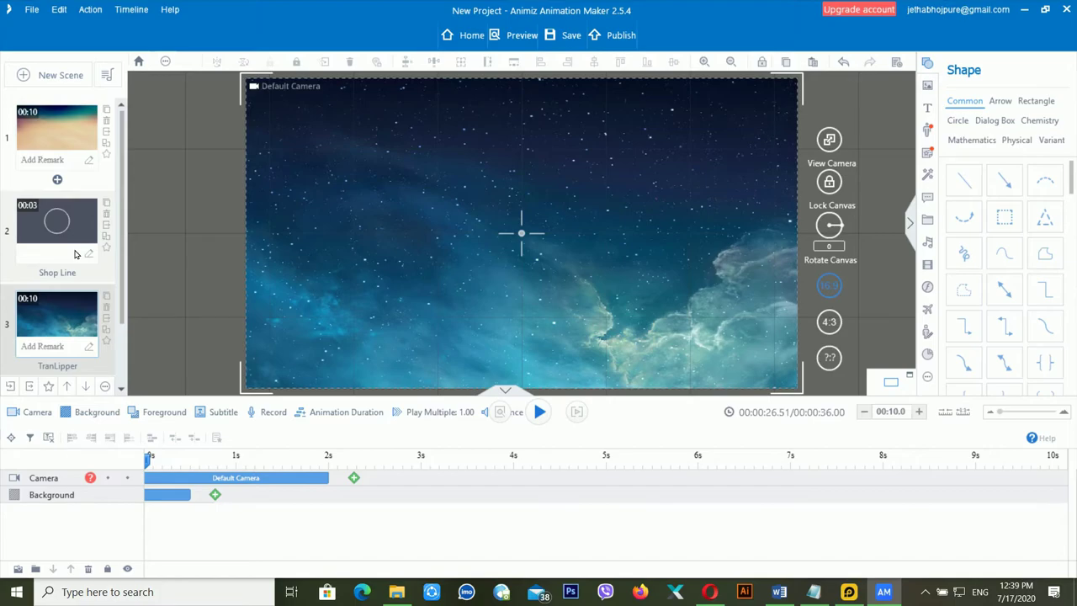
- Give scene 1 the Hand Pull transition
click(74, 143)
click(87, 220)
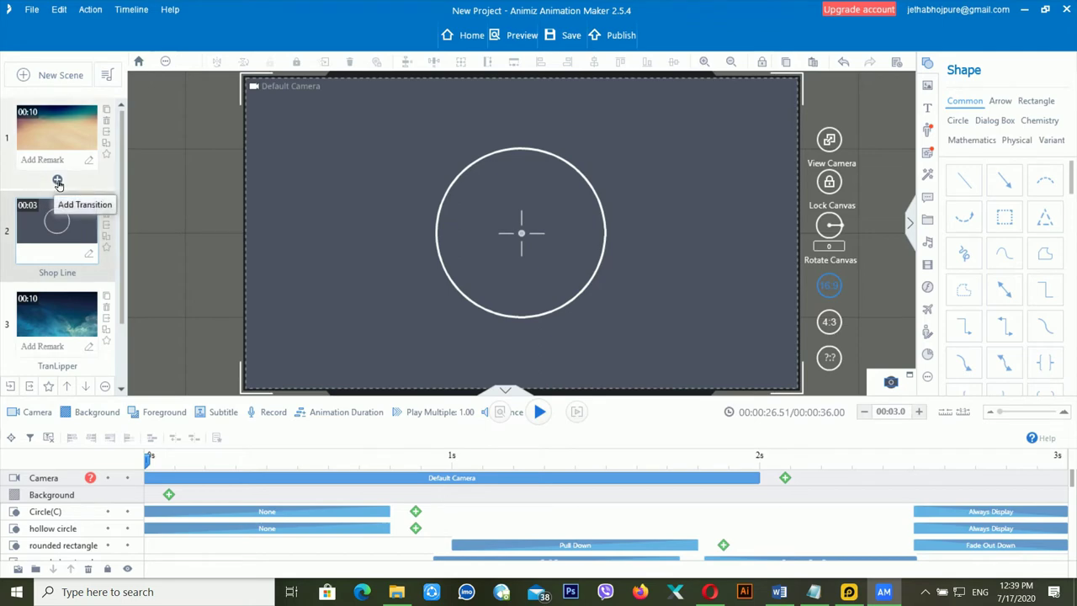
click(57, 182)
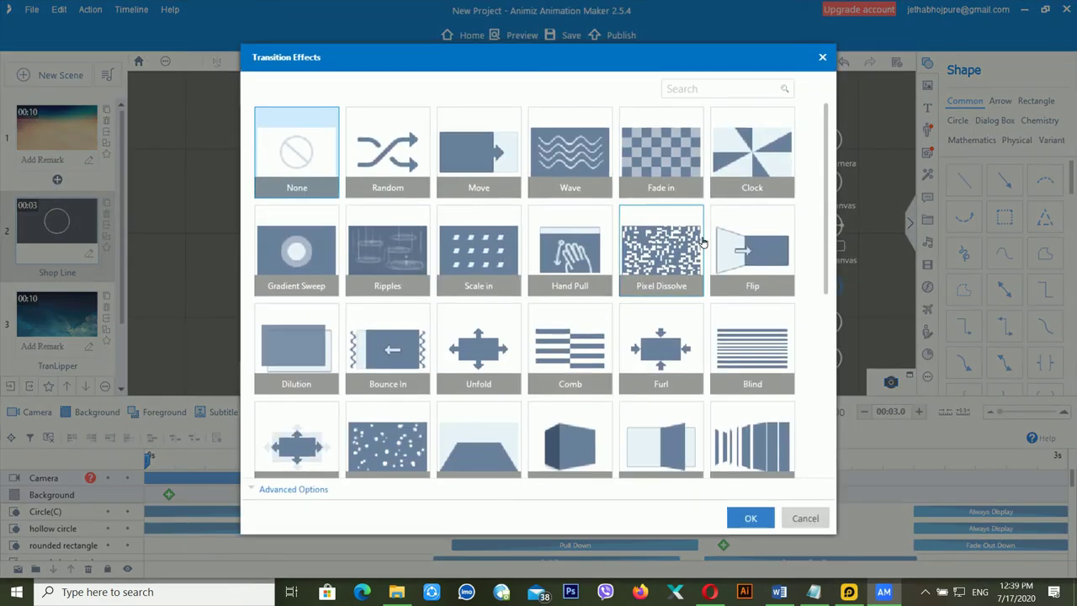
scroll(704, 244, down, 1)
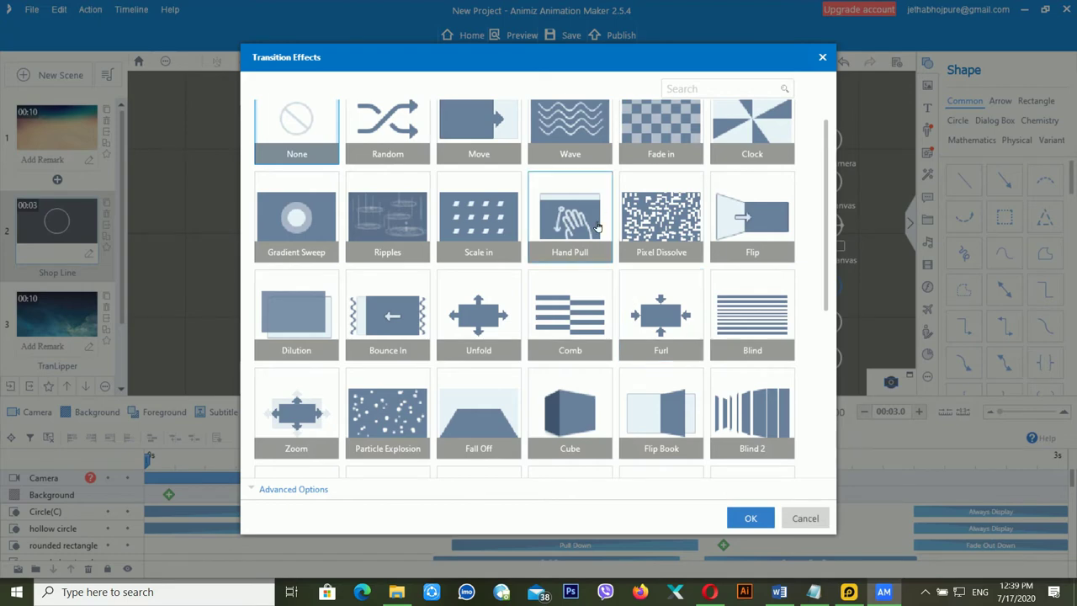
click(597, 228)
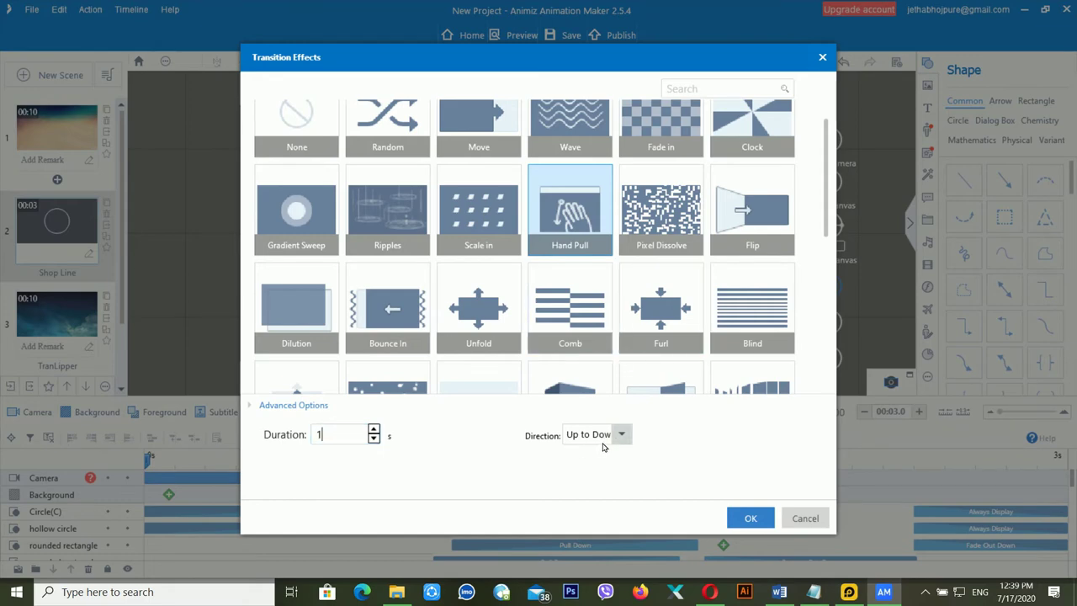
click(750, 519)
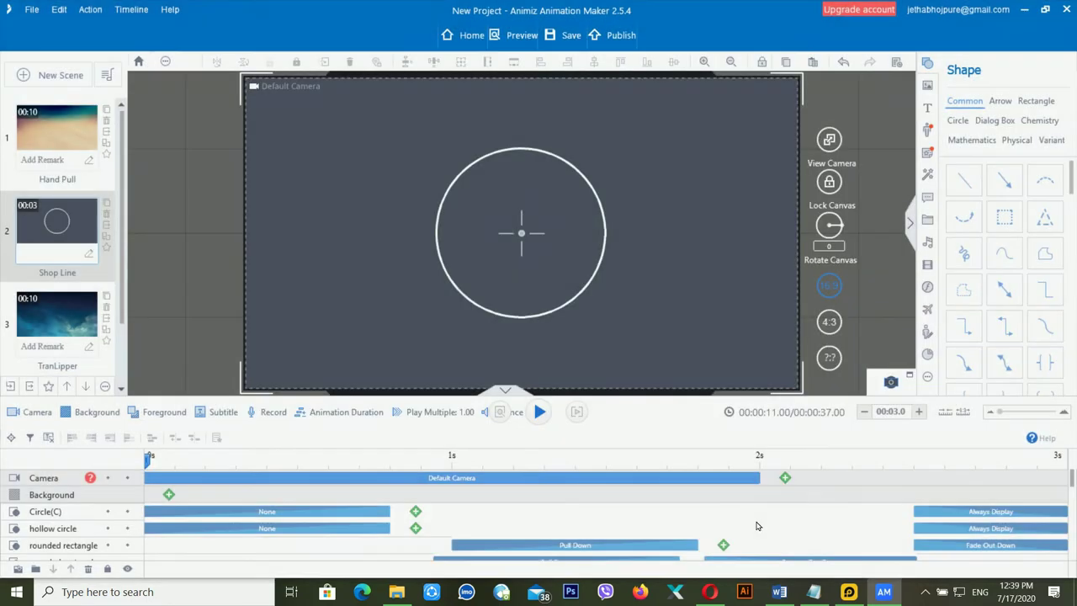
click(57, 187)
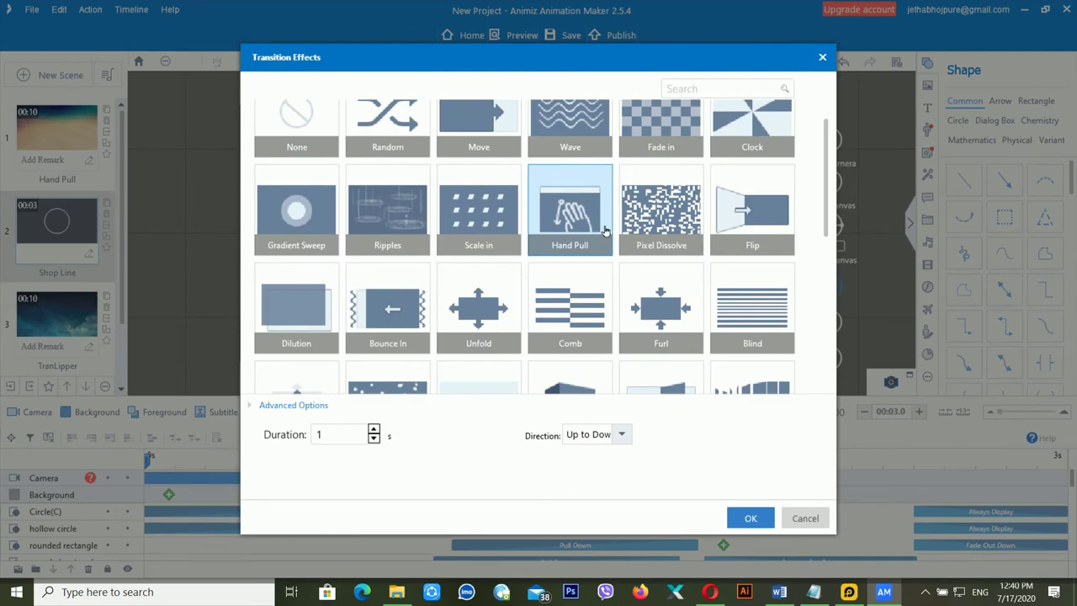
click(822, 57)
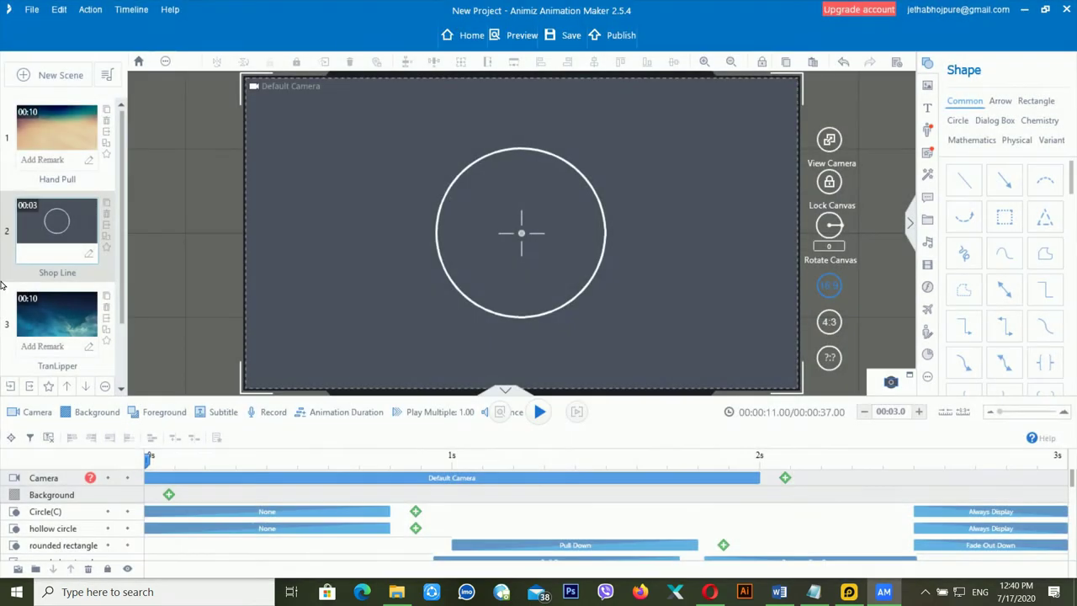
- Replace scene 2's Shop Line transition with Gradient Sweep
click(60, 274)
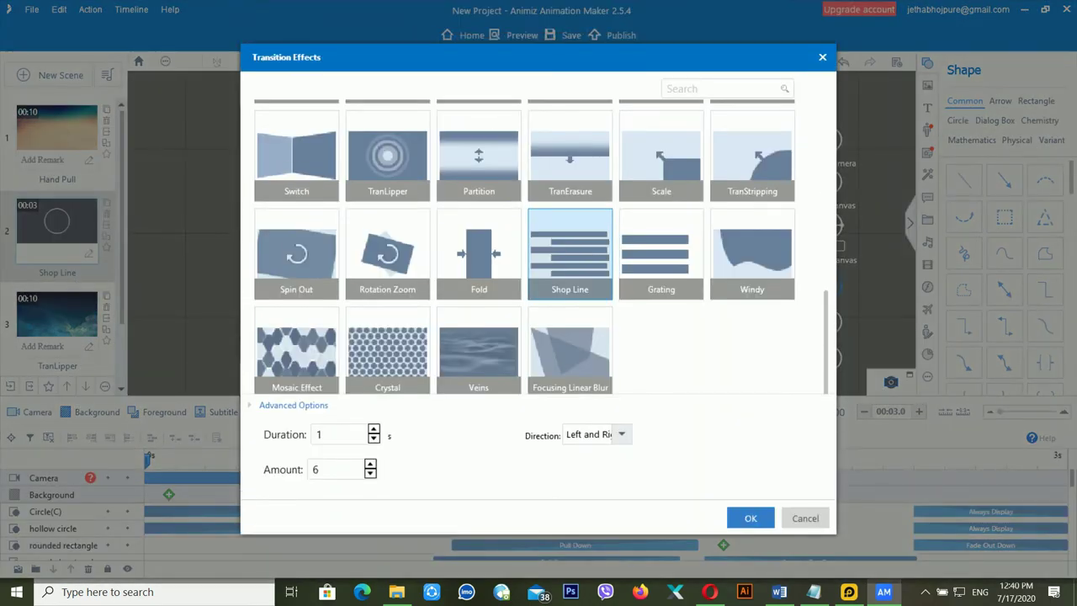
scroll(551, 282, up, 5)
scroll(551, 281, up, 3)
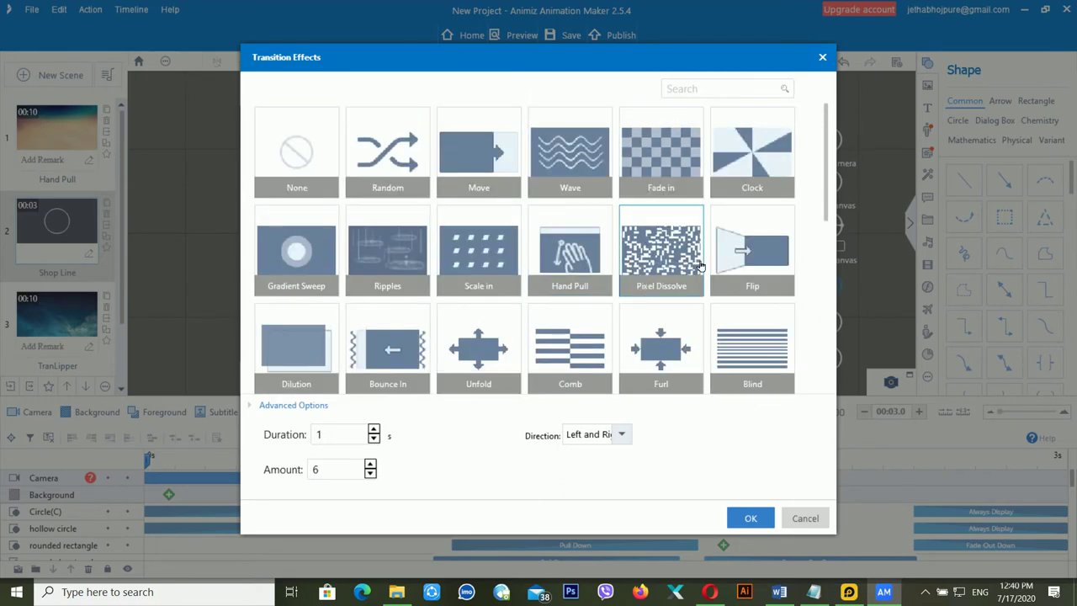
click(681, 266)
click(310, 280)
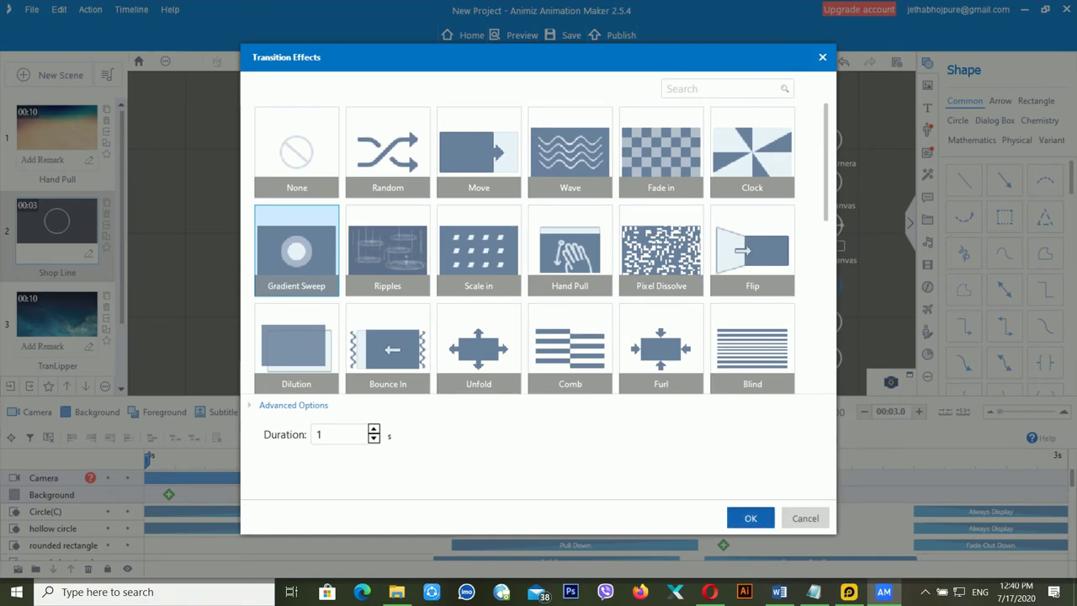
click(750, 518)
- Select the starry scene 3 and replace its TranLipper transition with Switch
click(86, 324)
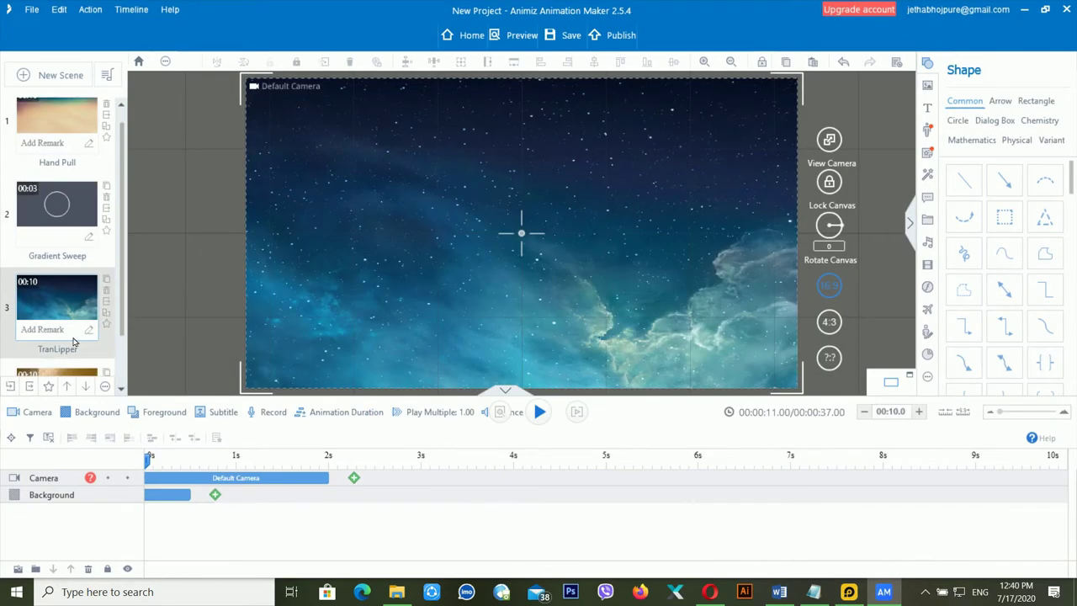
click(67, 348)
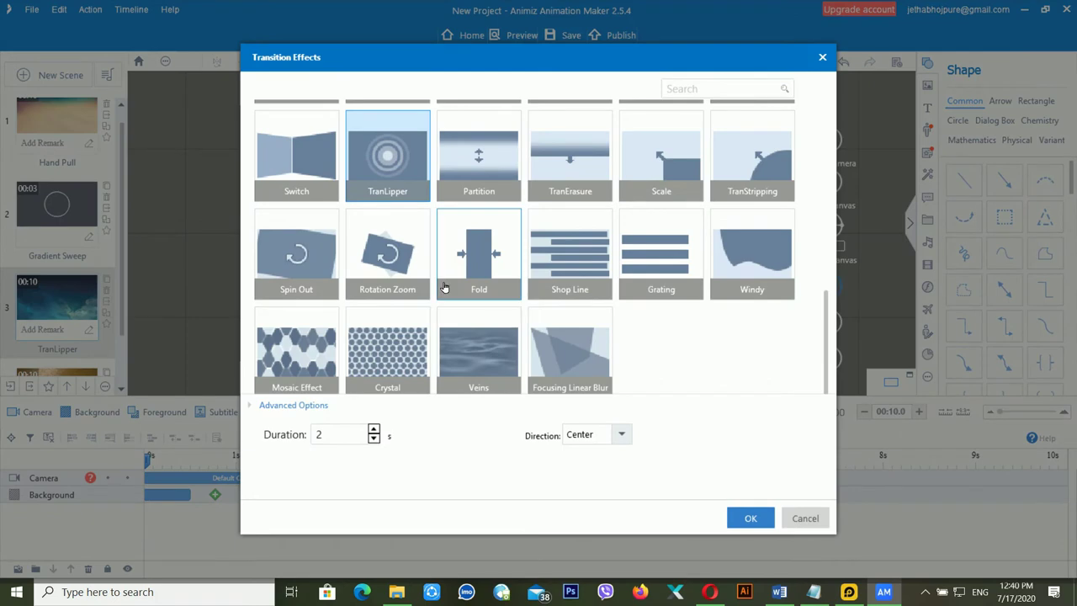
click(326, 173)
click(751, 518)
scroll(97, 275, down, 1)
scroll(98, 275, up, 1)
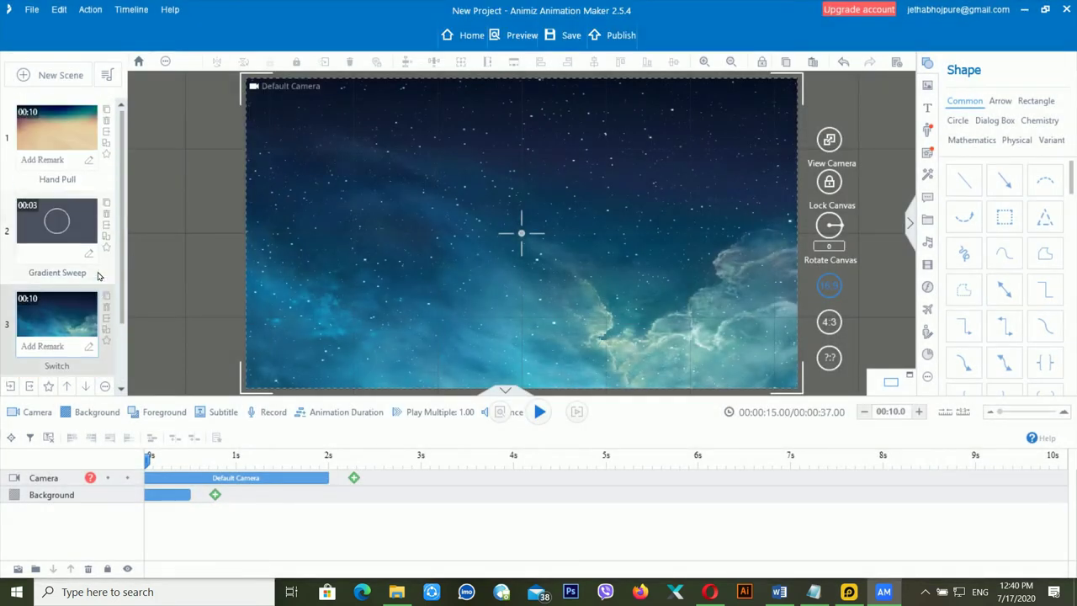
scroll(97, 275, down, 1)
scroll(76, 194, down, 1)
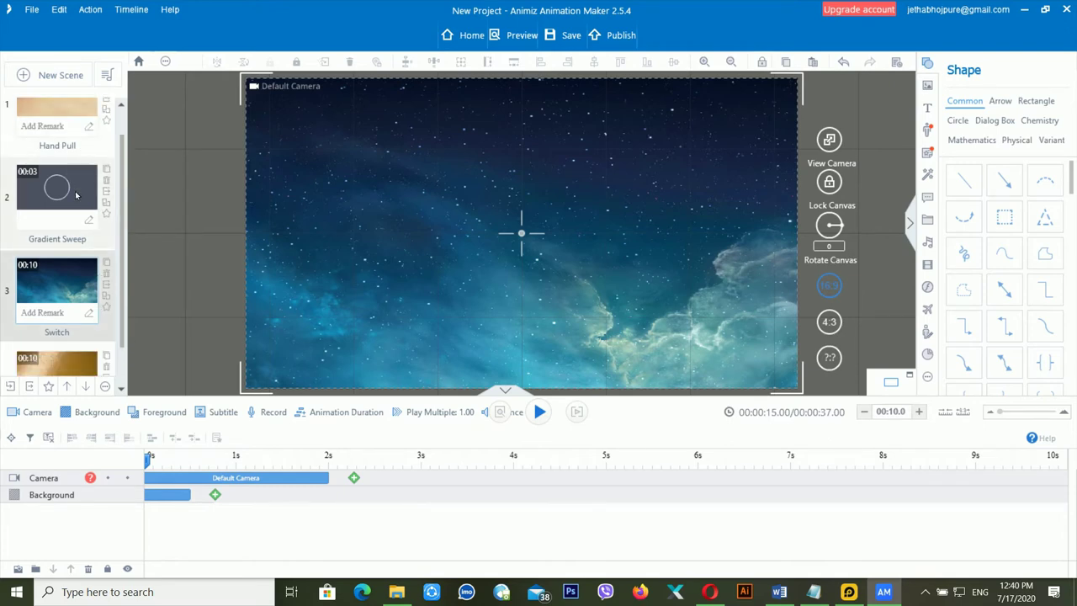
scroll(82, 168, down, 1)
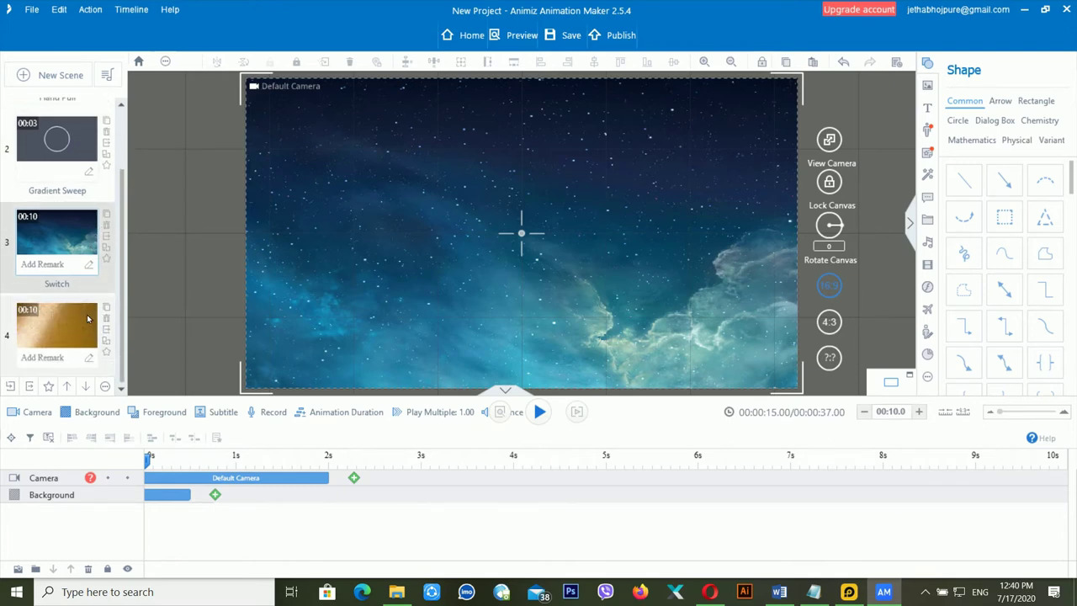
scroll(88, 319, up, 2)
scroll(83, 302, down, 2)
scroll(82, 301, up, 2)
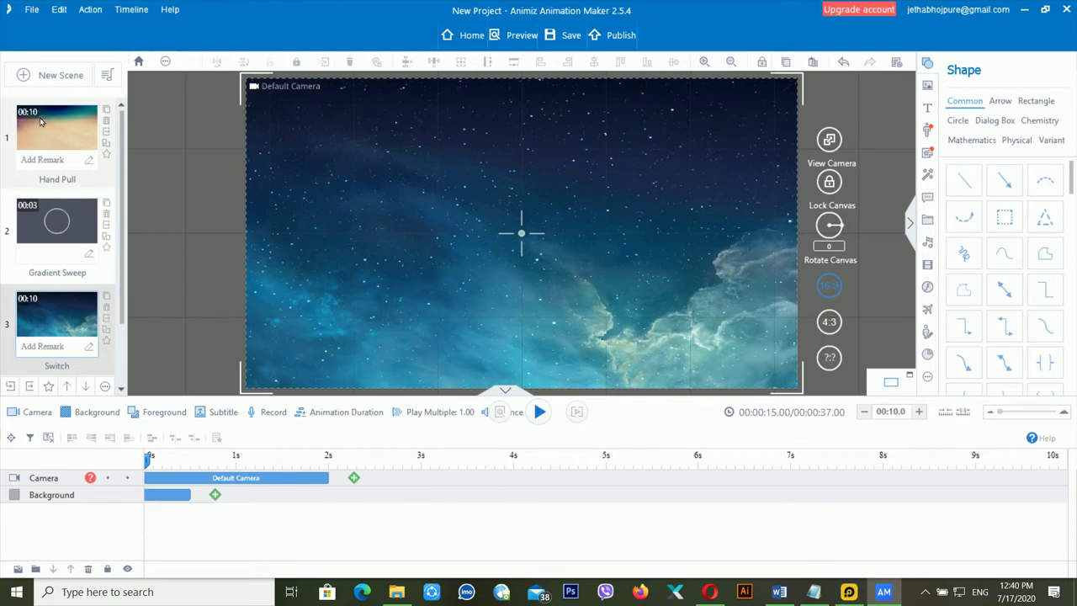
- Play scene 1's beige gradient opening briefly, then run and stop the full preview
click(72, 137)
key(space)
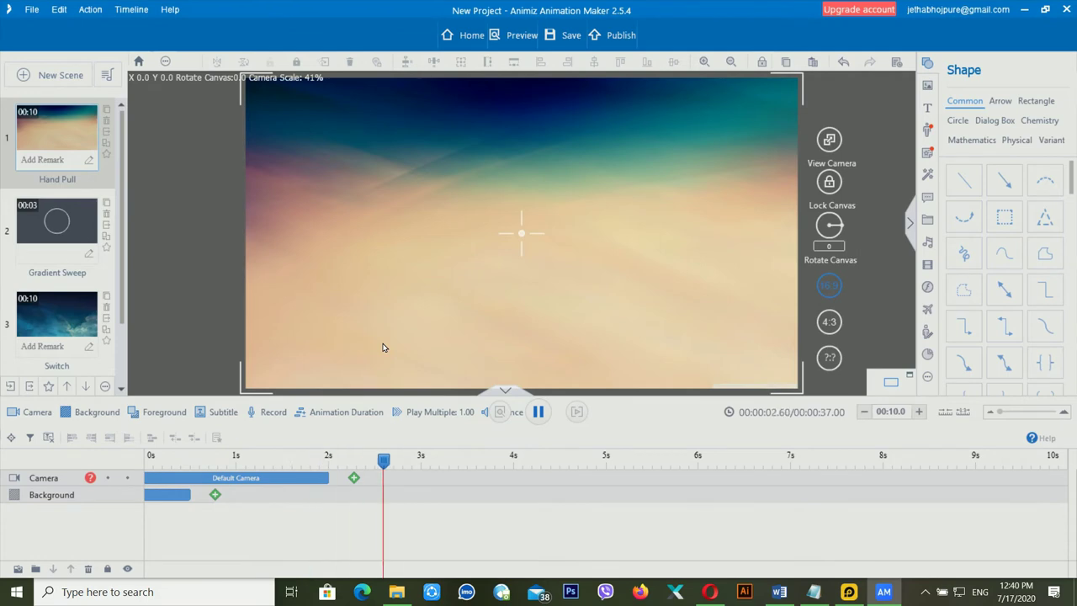
key(space)
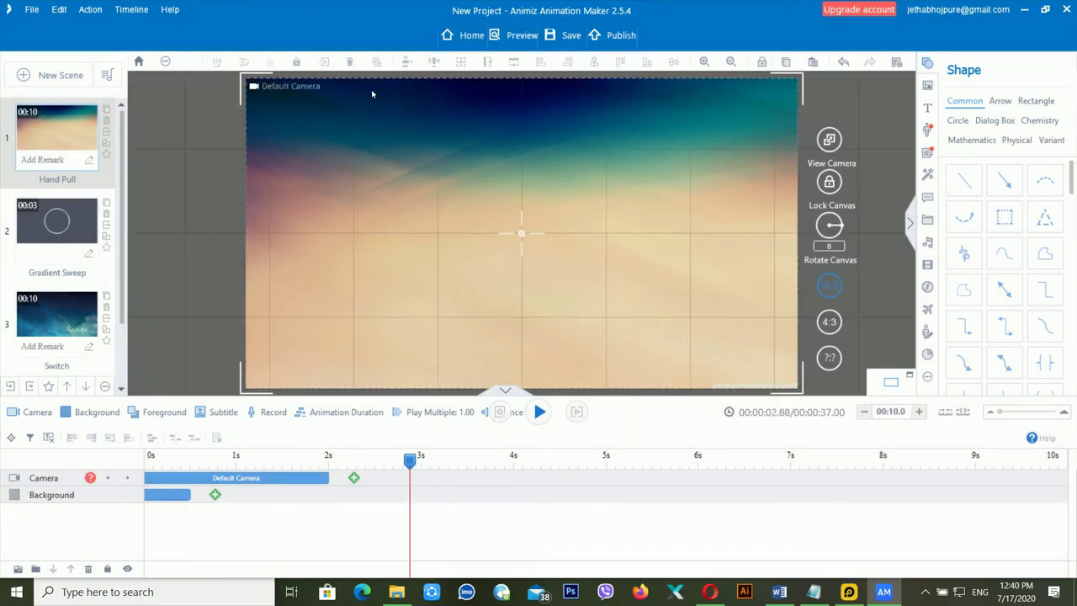
click(521, 37)
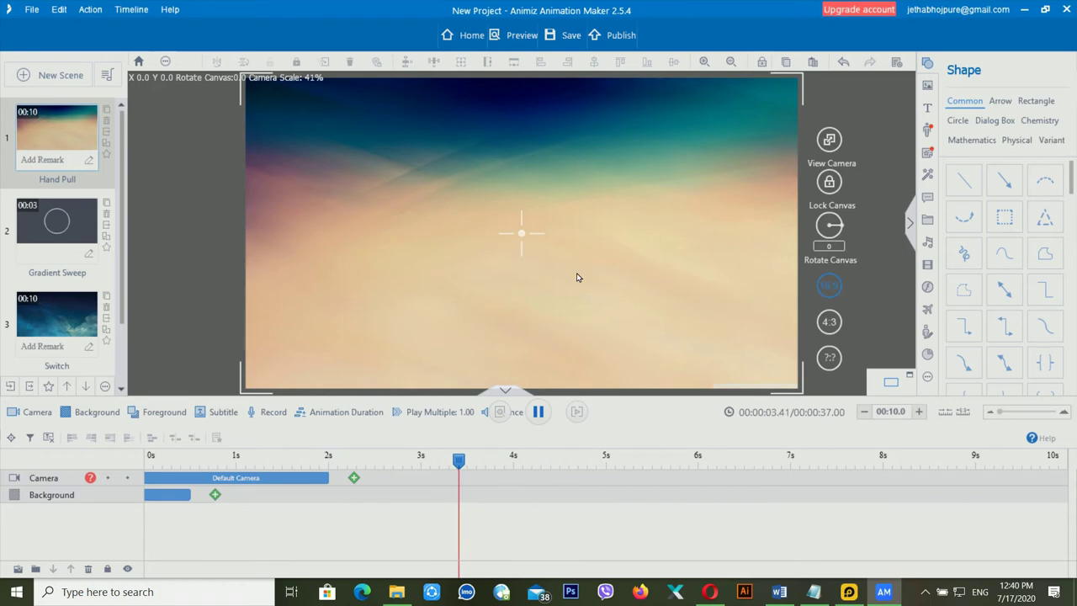
click(539, 413)
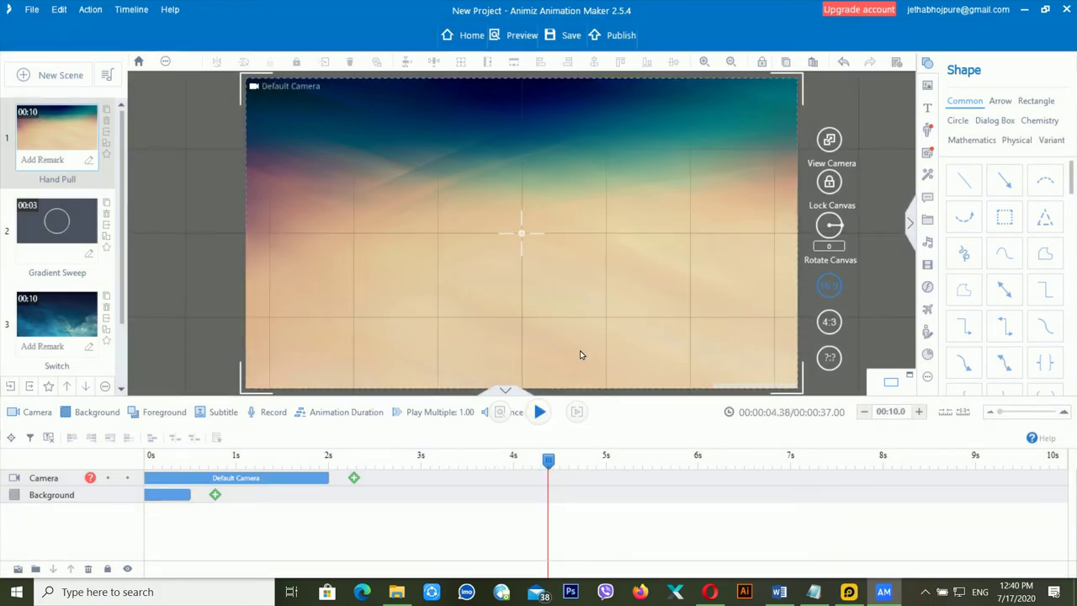
- Publish the project as a 576P MP4 video with the file renamed to demo.mp4
click(621, 36)
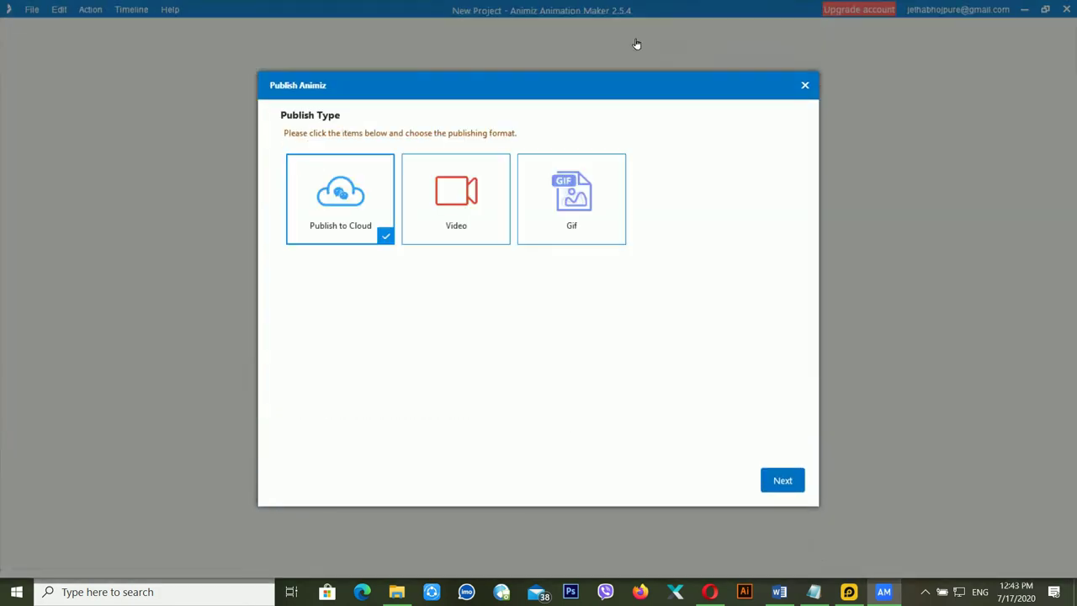
click(485, 202)
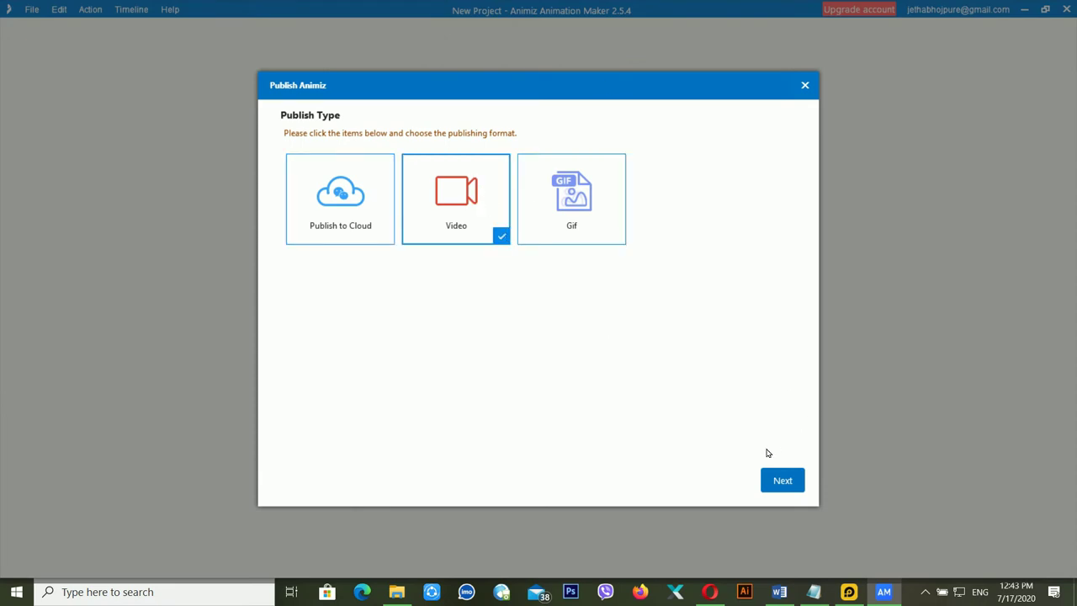
click(782, 481)
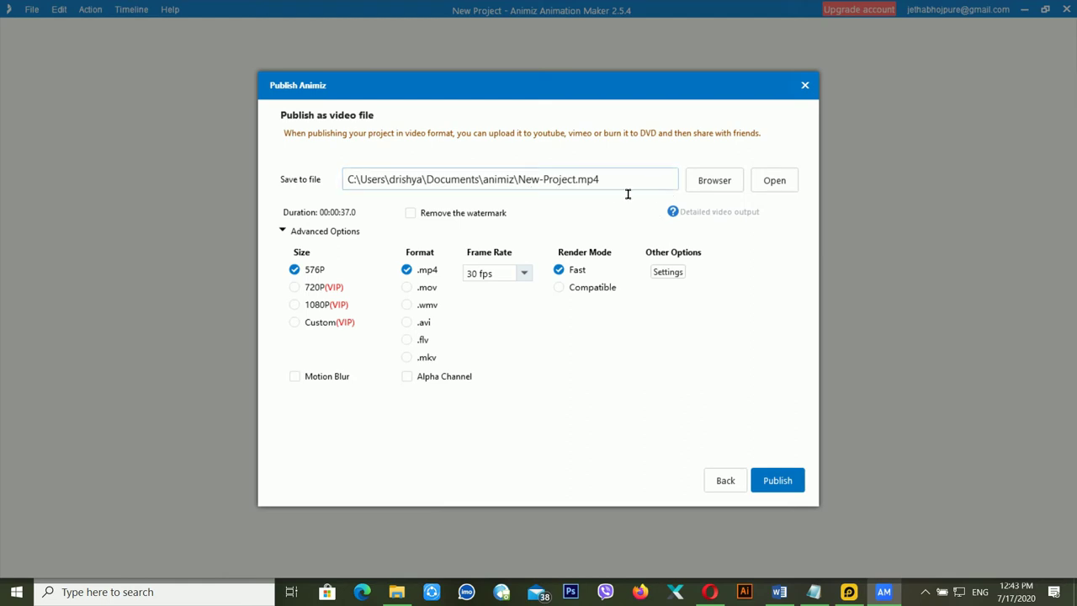
drag(518, 184, 587, 189)
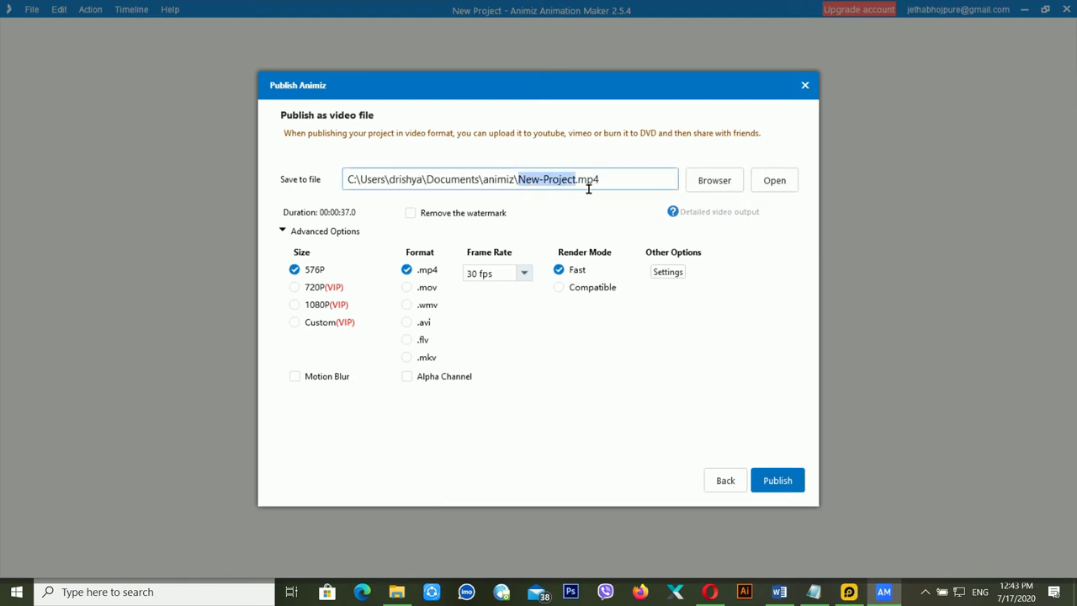
click(701, 384)
key(BackSpace)
key(BackSpace)
key(BackSpace)
key(BackSpace)
key(BackSpace)
key(BackSpace)
key(BackSpace)
key(BackSpace)
key(BackSpace)
key(BackSpace)
key(BackSpace)
key(BackSpace)
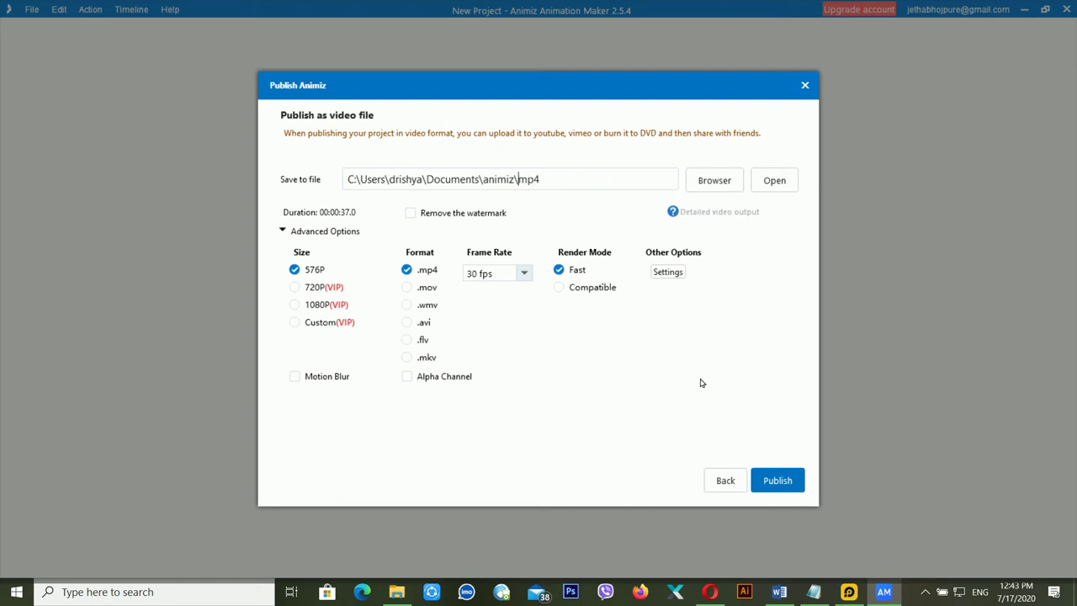
text(demo.)
click(780, 480)
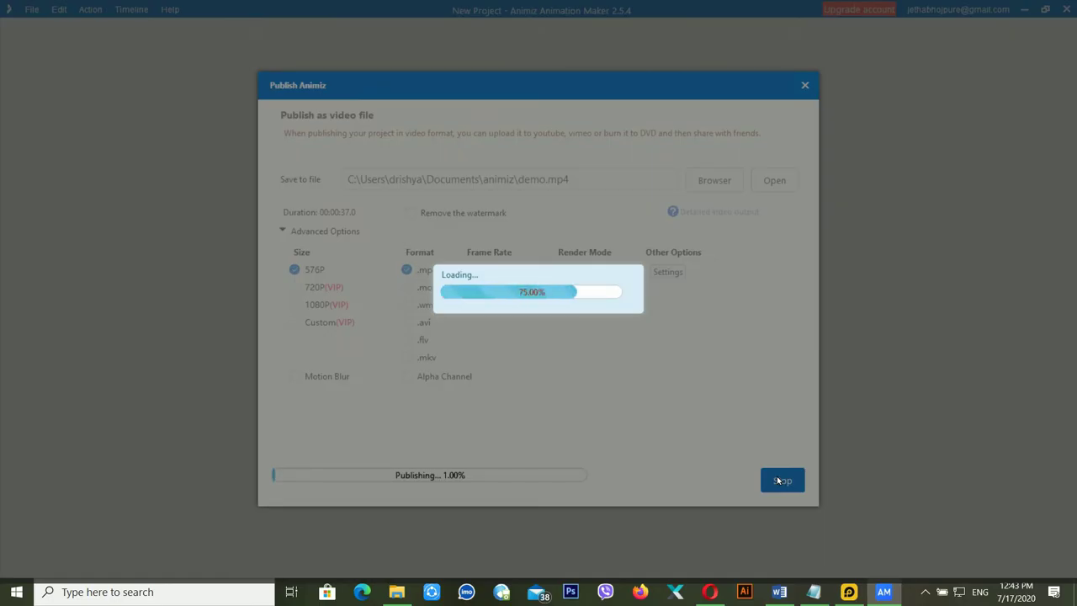